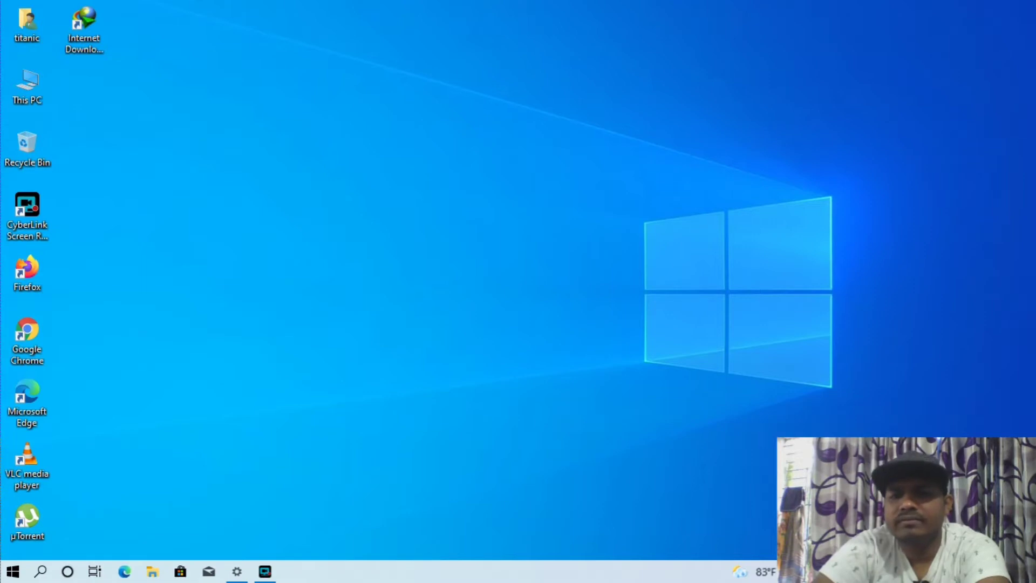
- Open the network adapter list through the Network & Internet settings
right_click(718, 218)
left_click(753, 259)
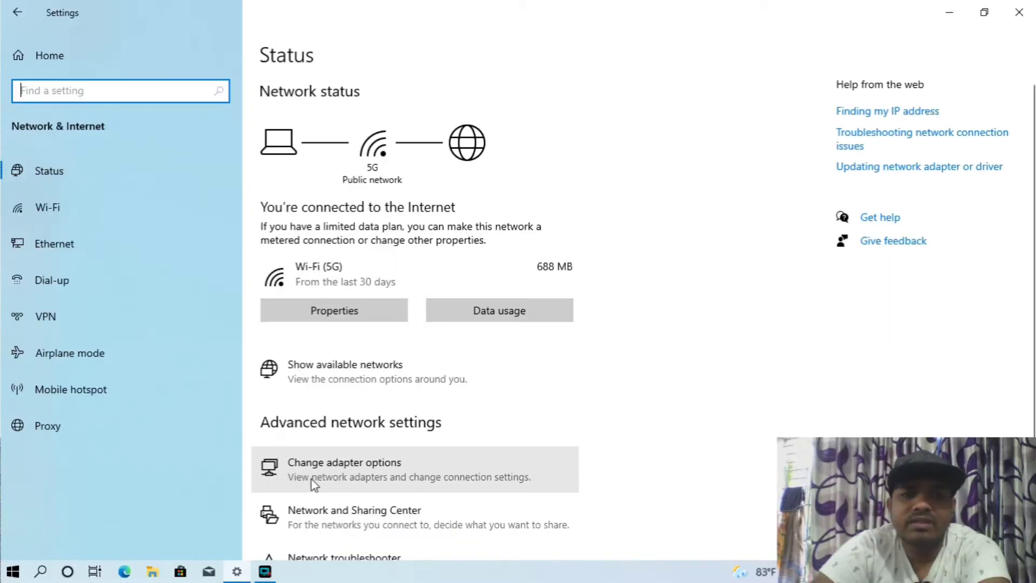
left_click(340, 478)
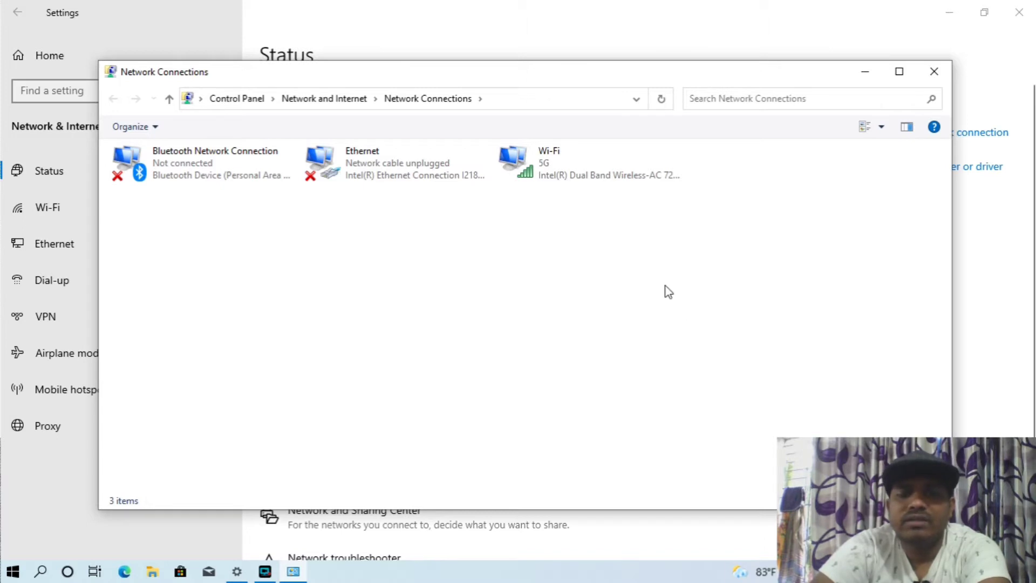
- Disconnect the Wi-Fi adapter from the 5G network and dismiss the list of available networks
left_click(519, 162)
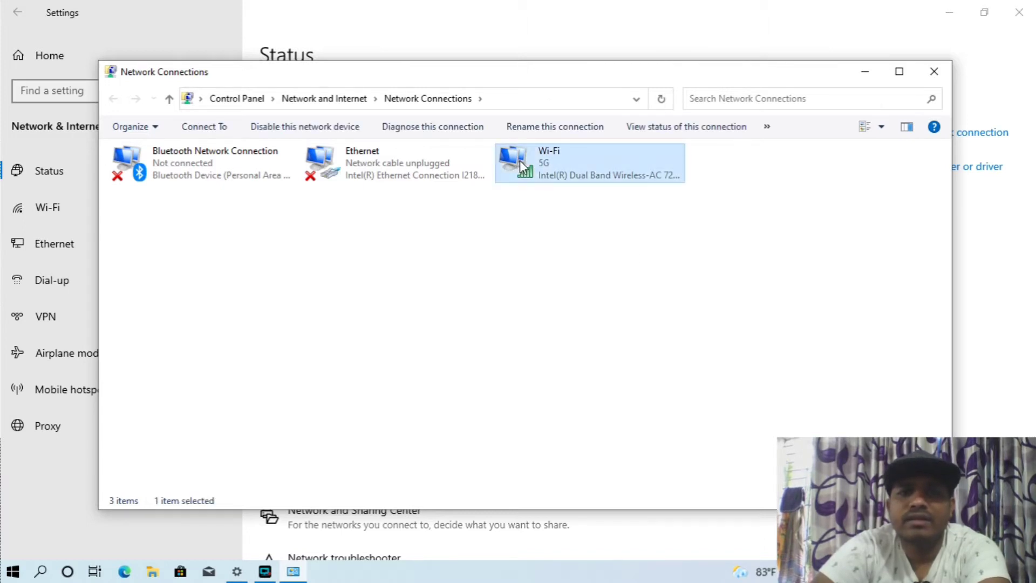
right_click(520, 161)
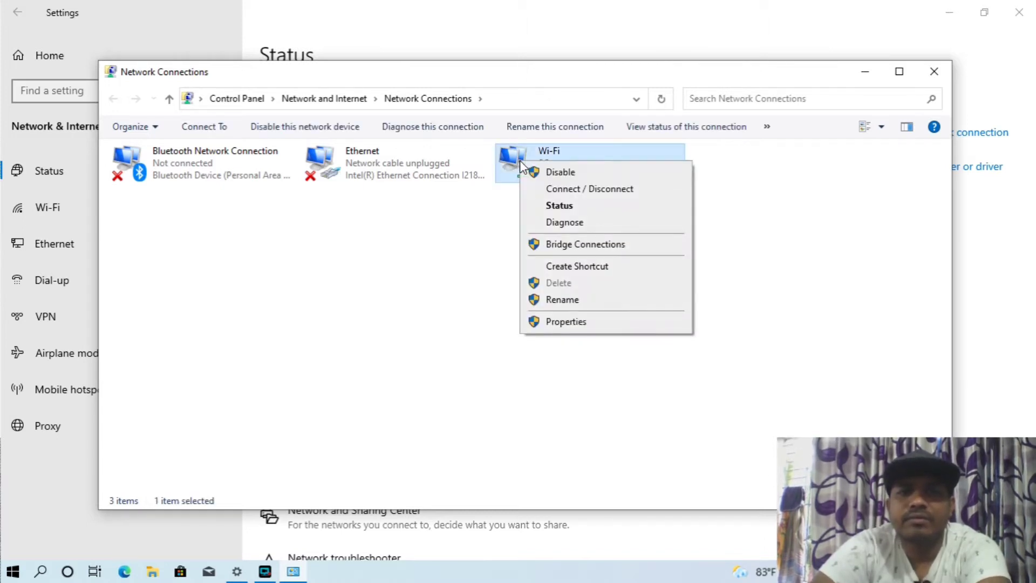
left_click(567, 189)
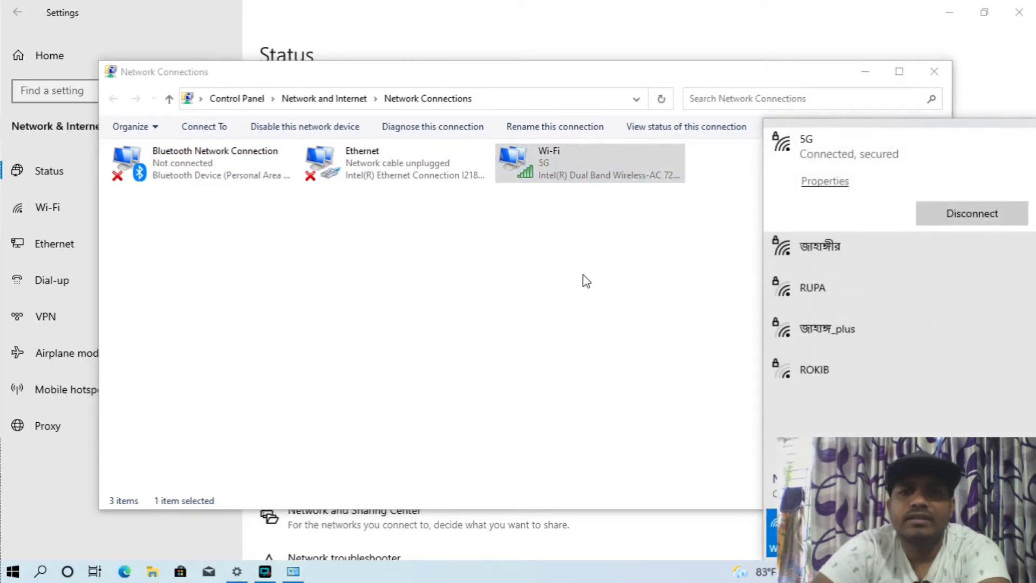
left_click(966, 216)
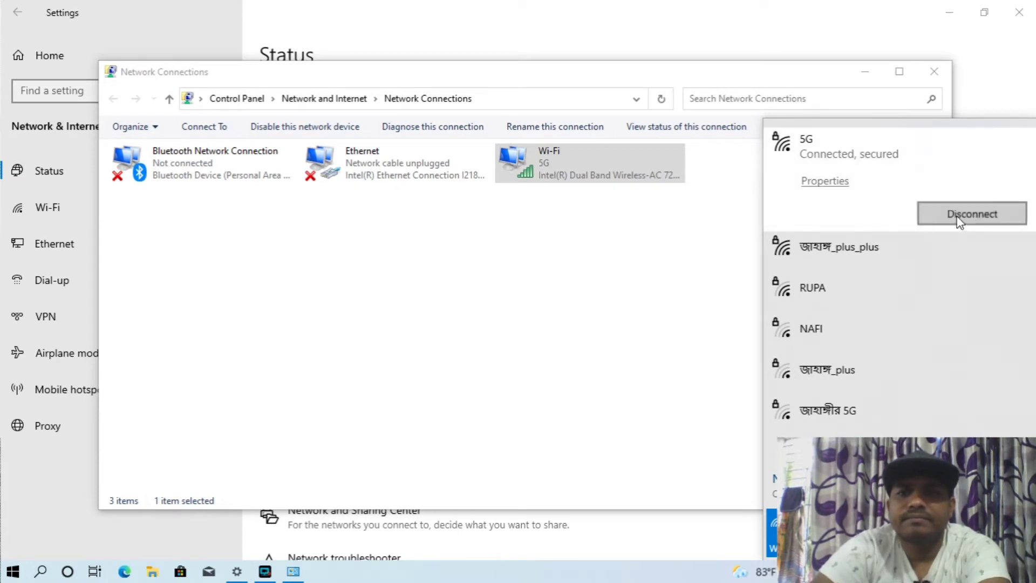
left_click(695, 305)
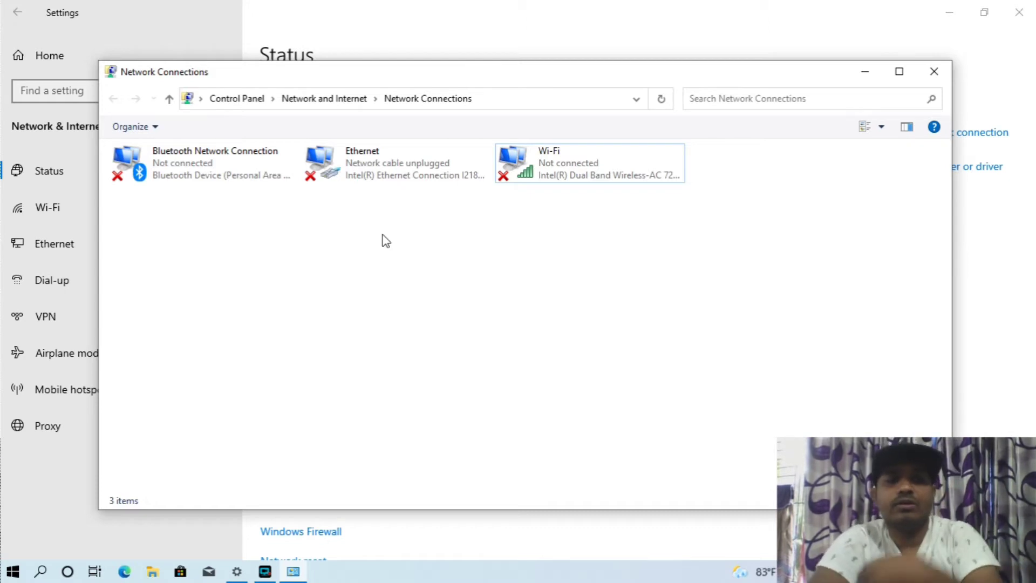
- Open the Internet Protocol Version 4 (TCP/IPv4) properties of the Ethernet adapter
right_click(369, 178)
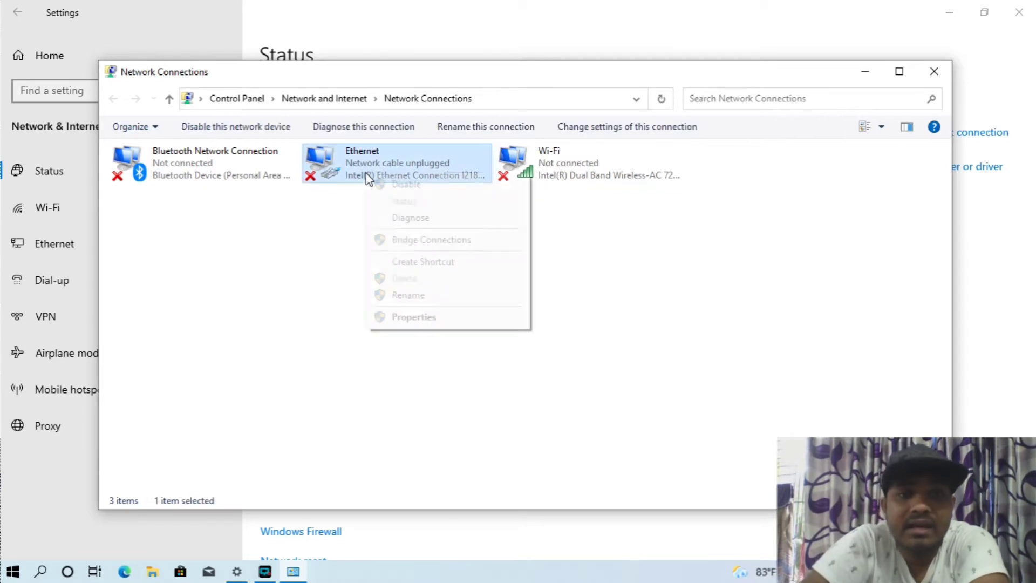
left_click(408, 319)
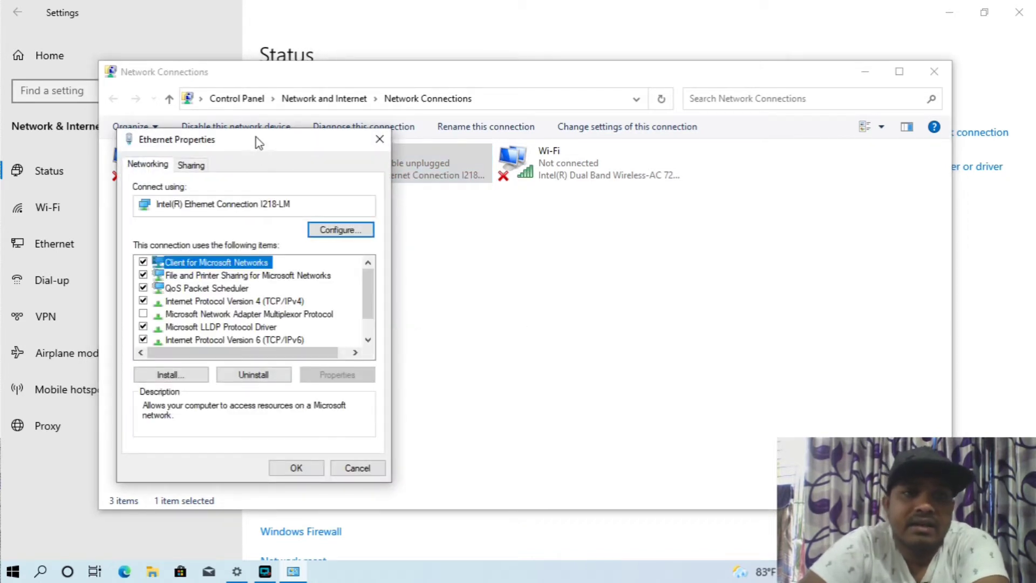
left_click_drag(256, 149, 566, 139)
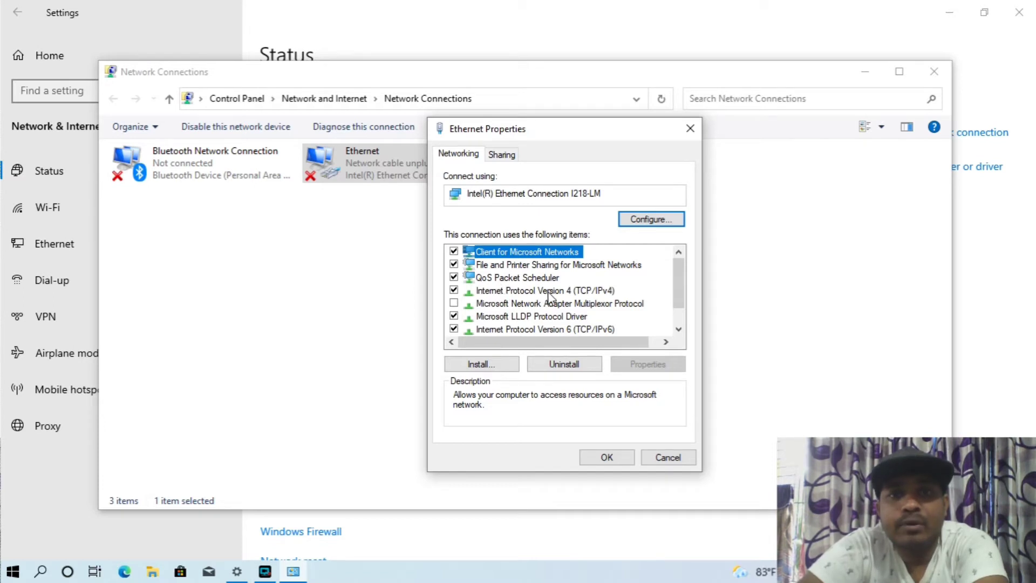
left_click(575, 296)
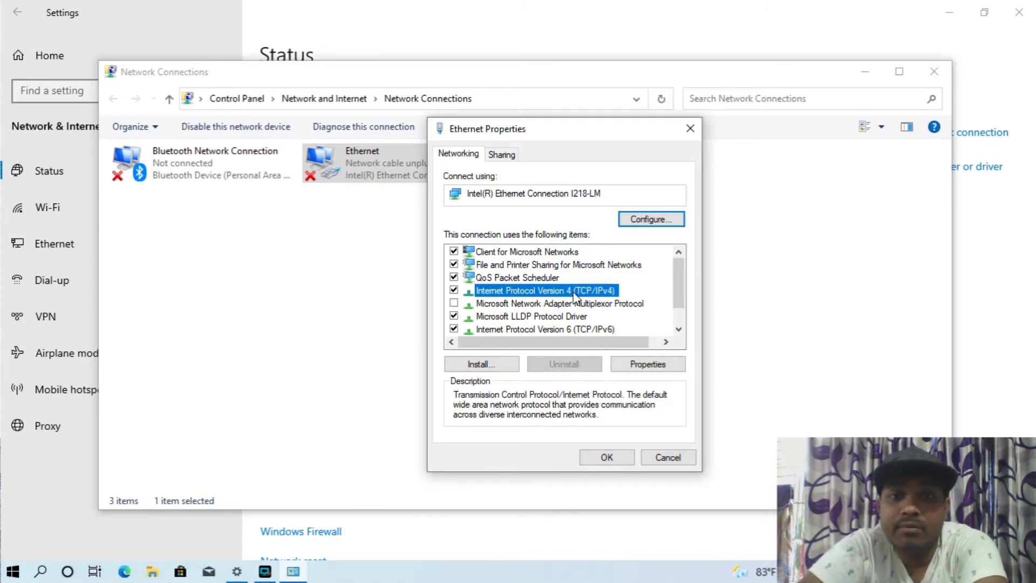
double_click(574, 294)
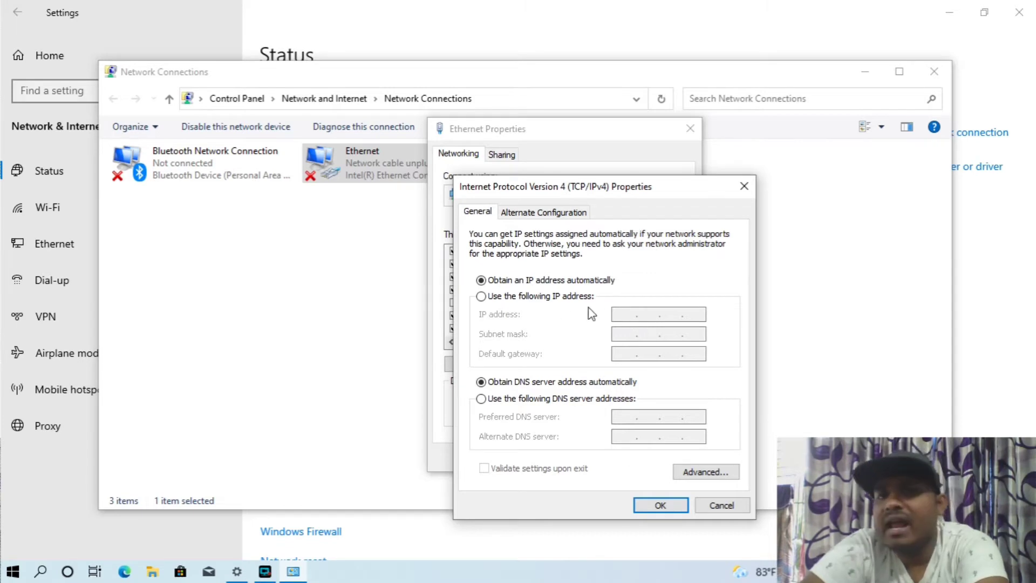
left_click(481, 295)
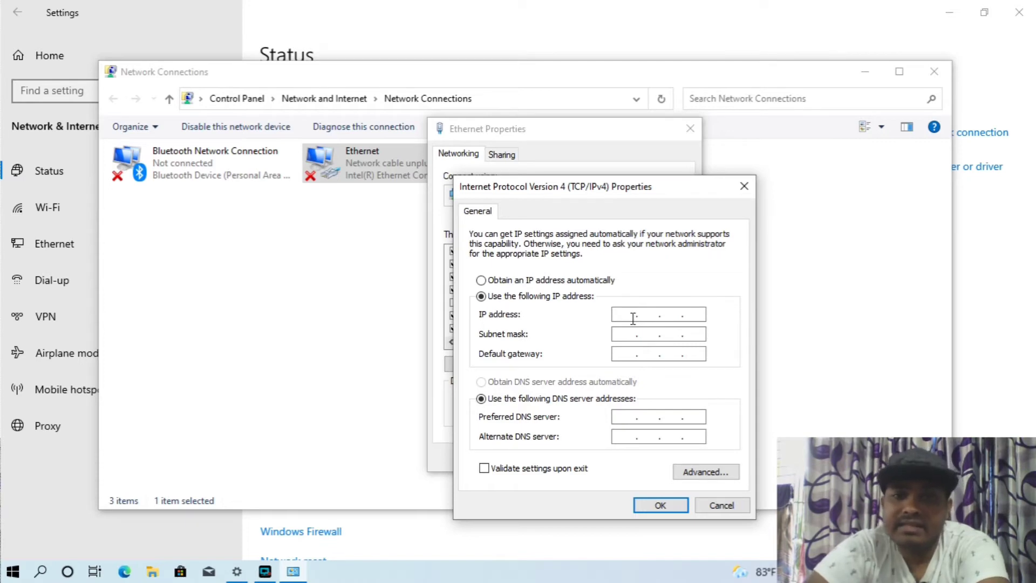
left_click(745, 186)
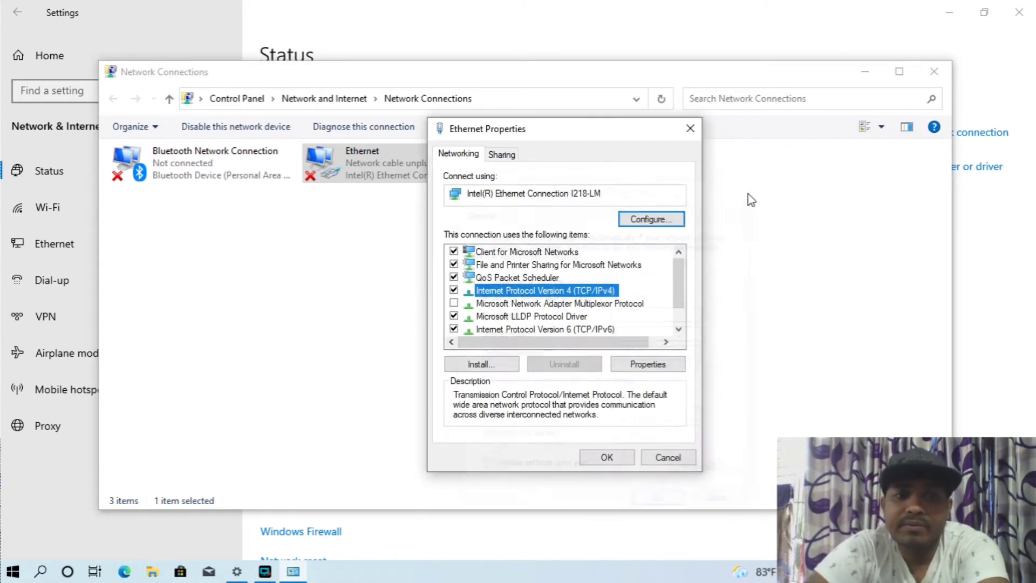
left_click(268, 574)
left_click(507, 403)
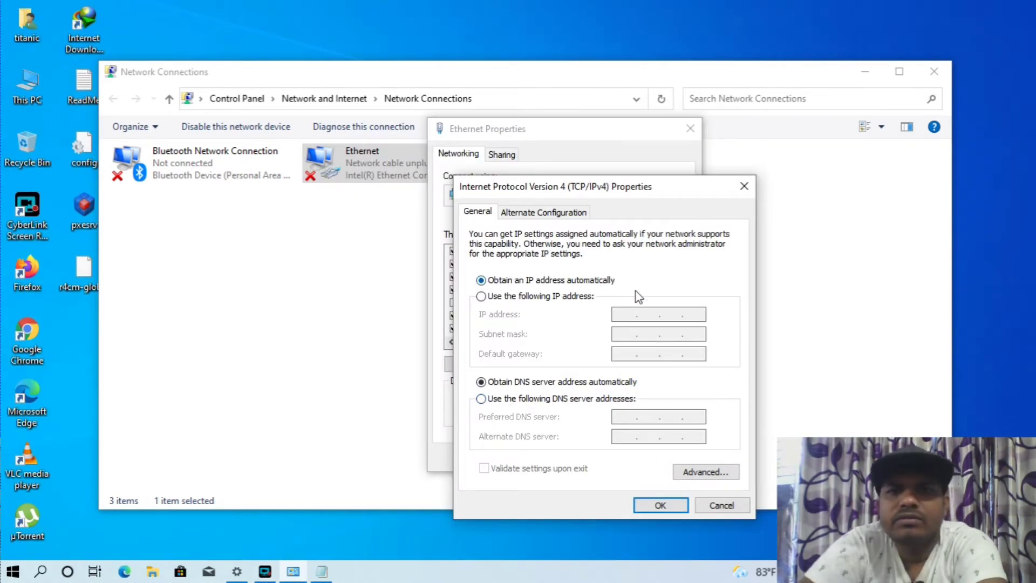
- Switch the IPv4 settings to a manual address and set the IP address to 192.168.31.1, copied from Step 2 of the ReadMe in Notepad
left_click(320, 573)
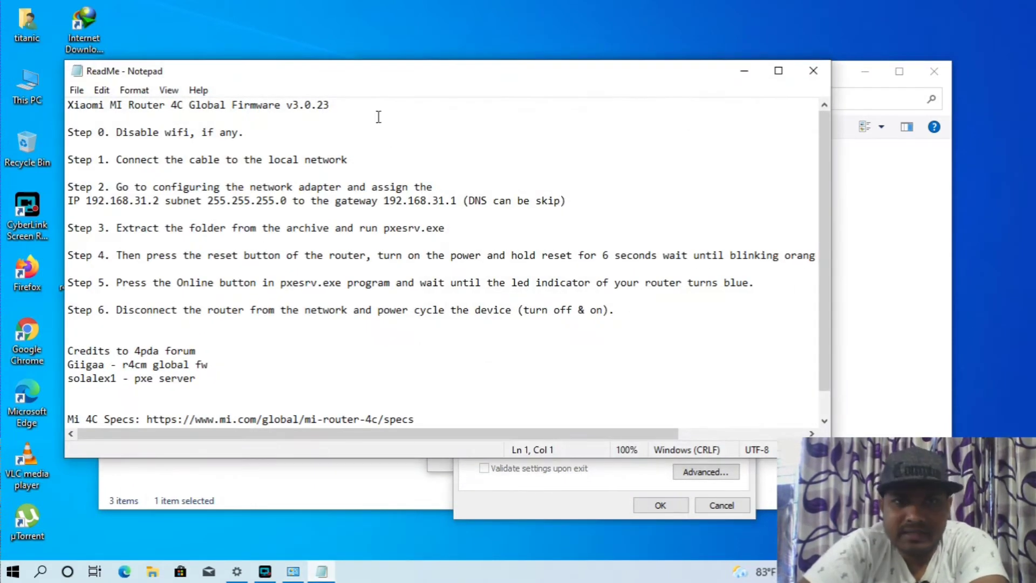
left_click_drag(384, 78, 437, 153)
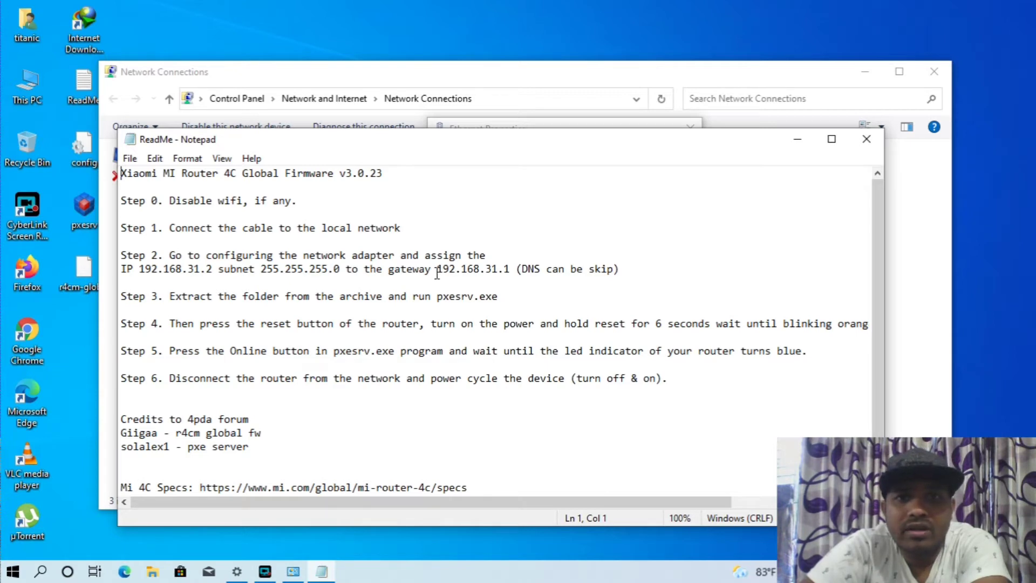
left_click_drag(437, 269, 512, 270)
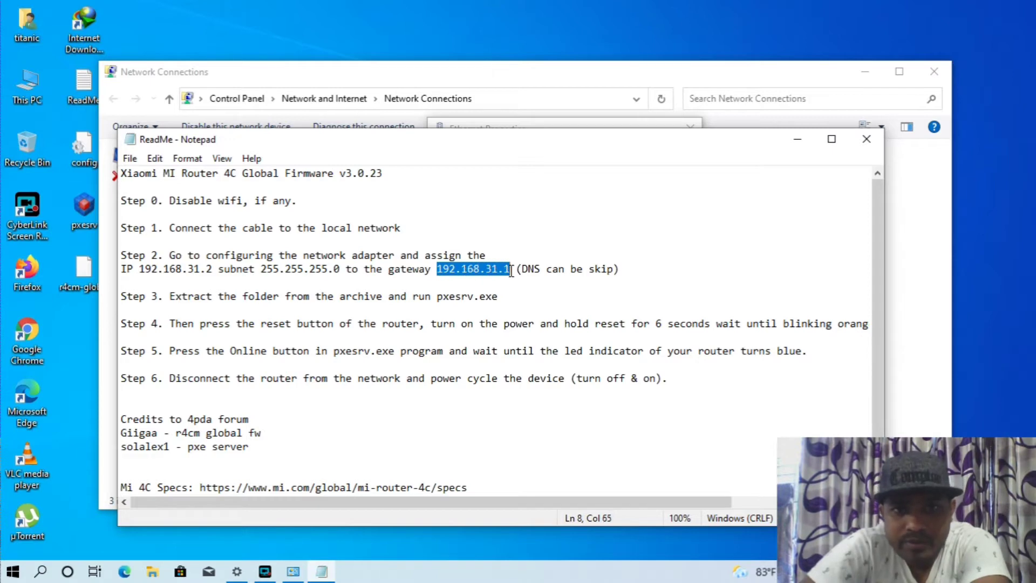
right_click(512, 270)
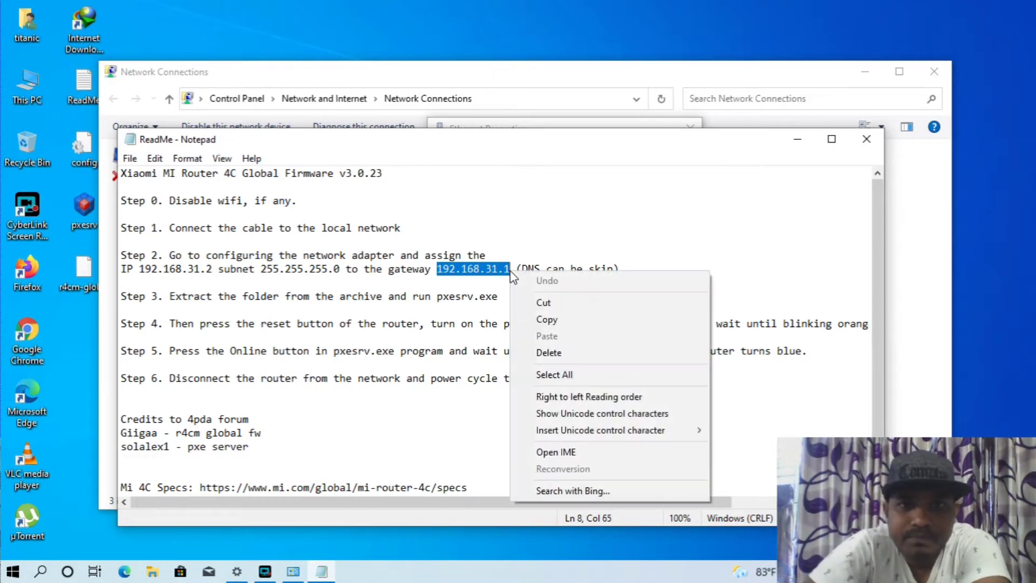
left_click(571, 323)
left_click(803, 139)
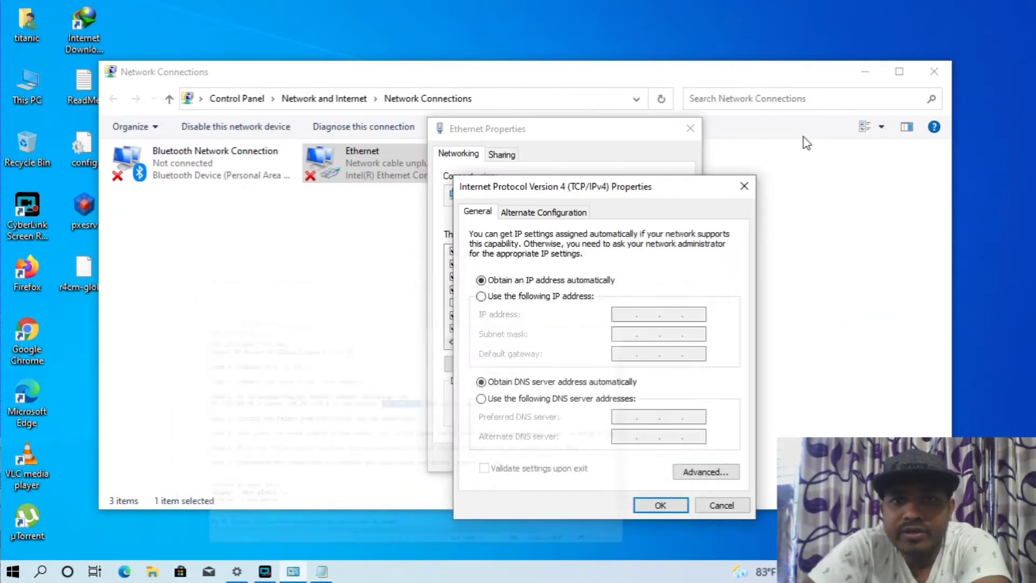
left_click(482, 296)
right_click(628, 317)
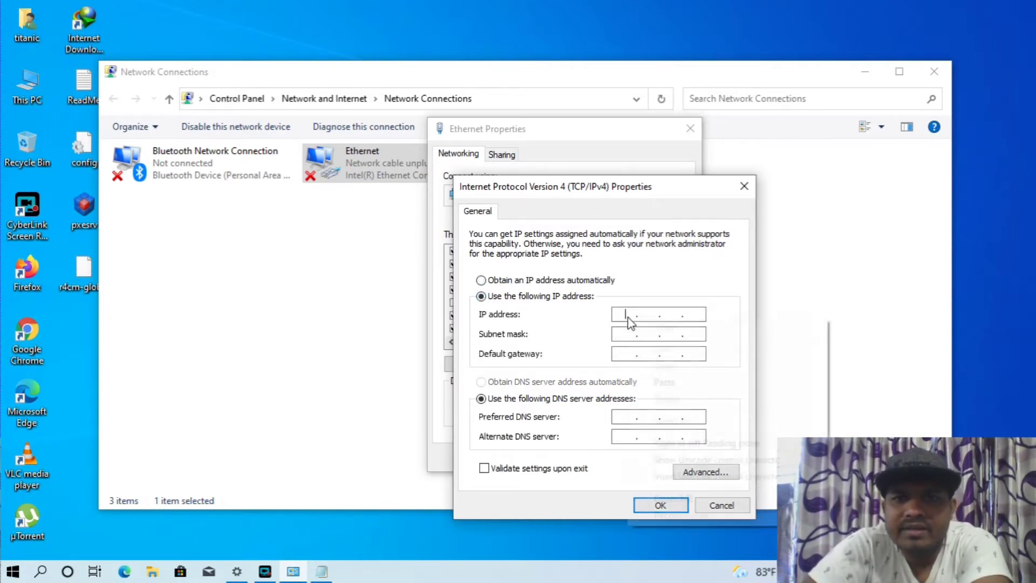
left_click(670, 383)
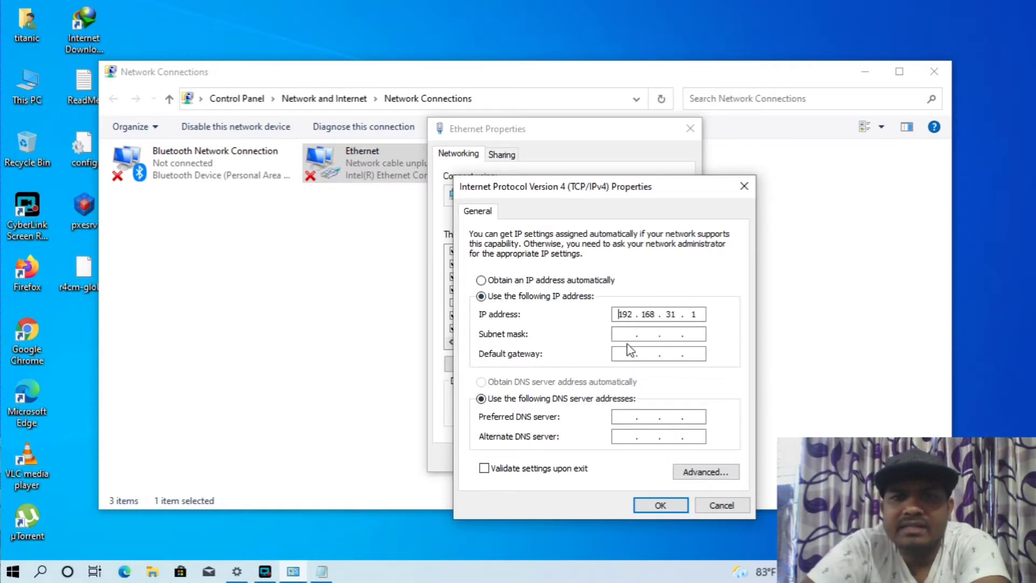
- Copy the subnet value 255.255.255.0 from the ReadMe and paste it as the Ethernet adapter's subnet mask
left_click(321, 571)
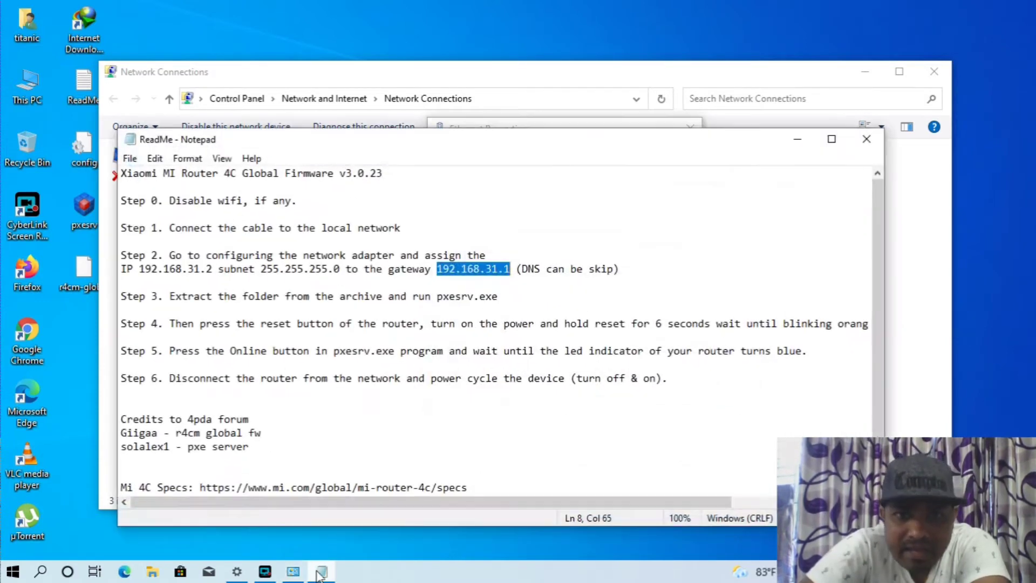
left_click(328, 270)
key("shift+Left")
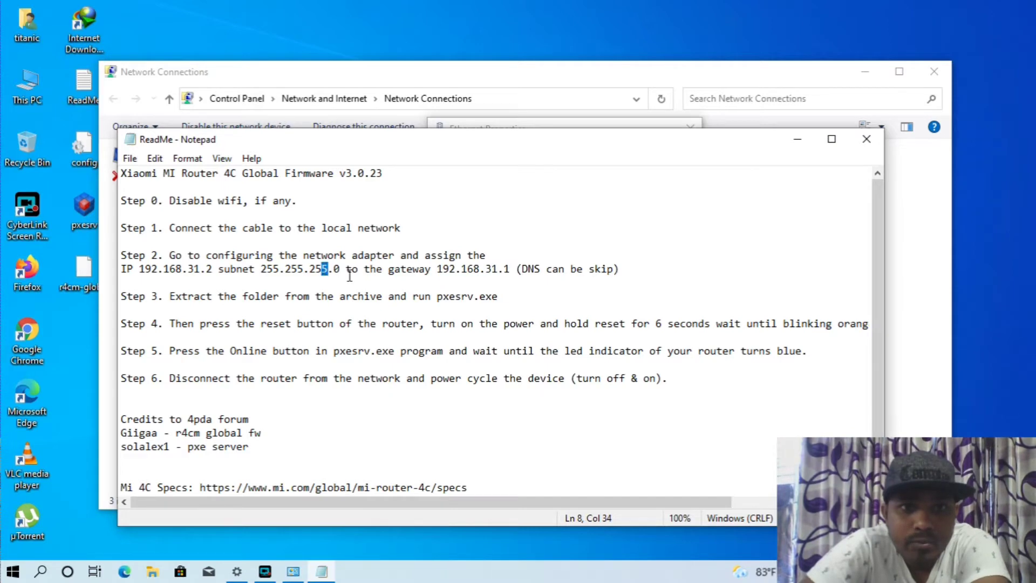
left_click_drag(340, 270, 262, 273)
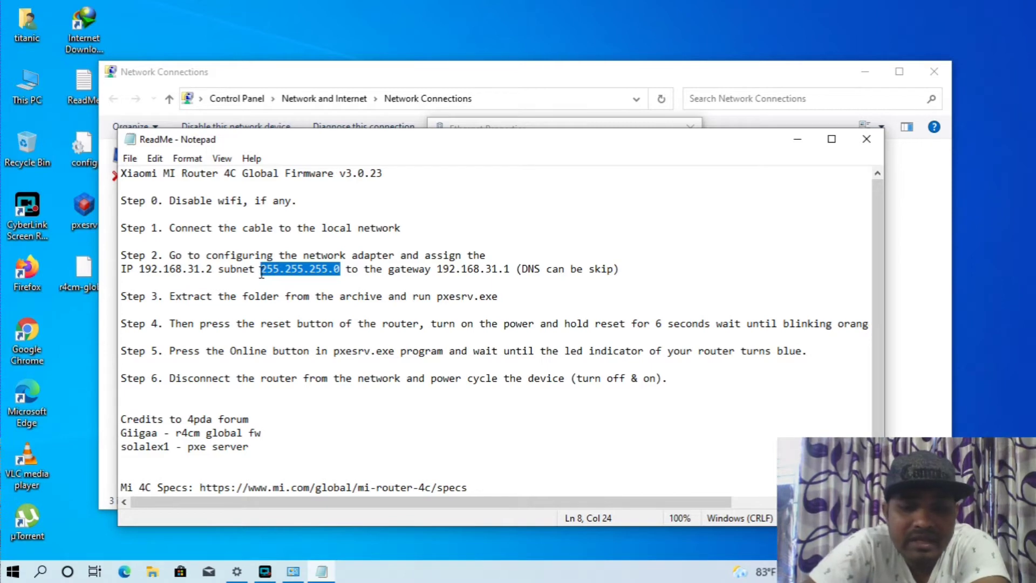
right_click(262, 273)
left_click(302, 322)
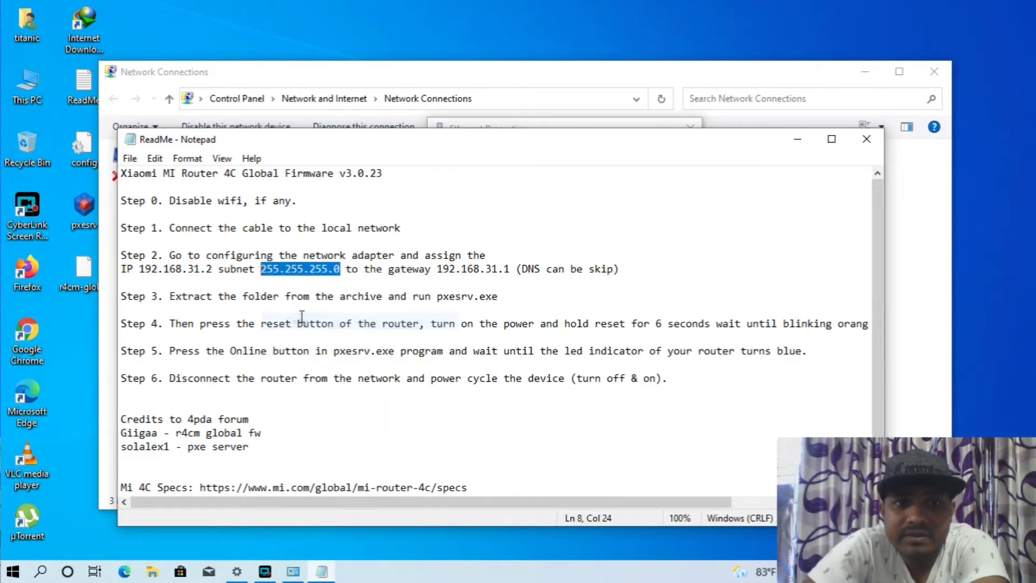
left_click(798, 140)
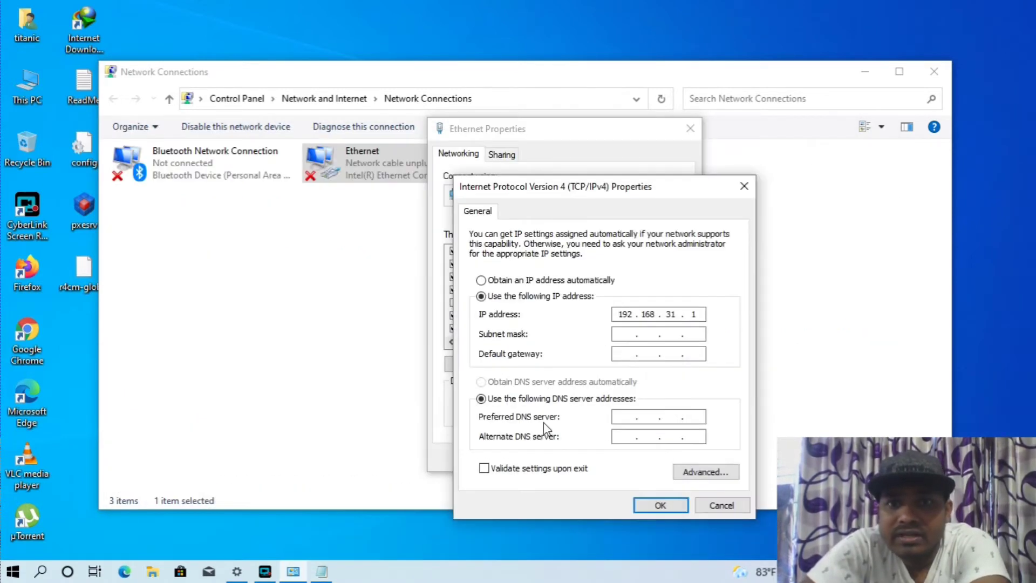
left_click(629, 335)
key("ctrl+v")
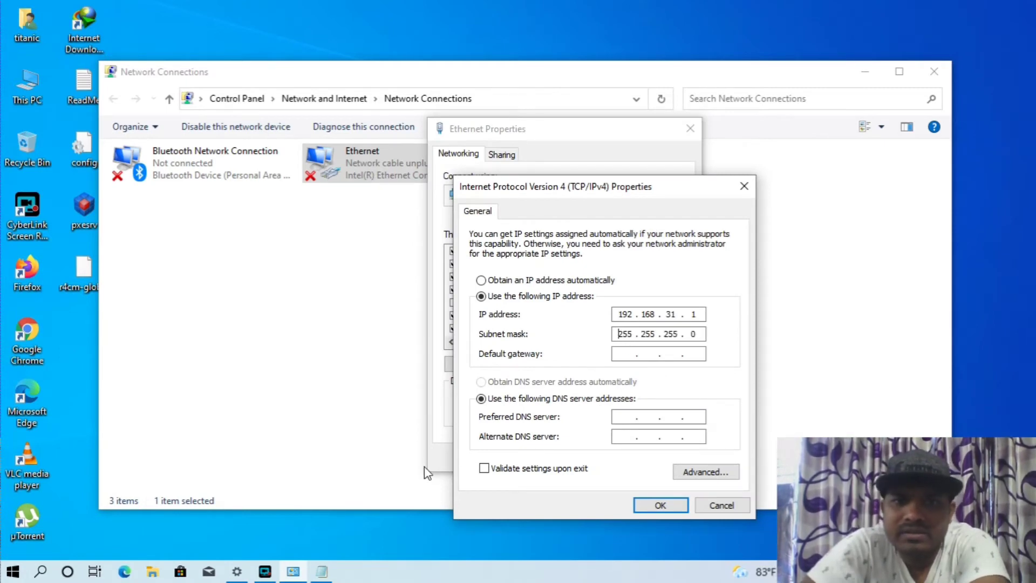
- Copy 192.168.31.2 from Step 2 of the ReadMe and paste it as the Ethernet adapter's default gateway
left_click(312, 575)
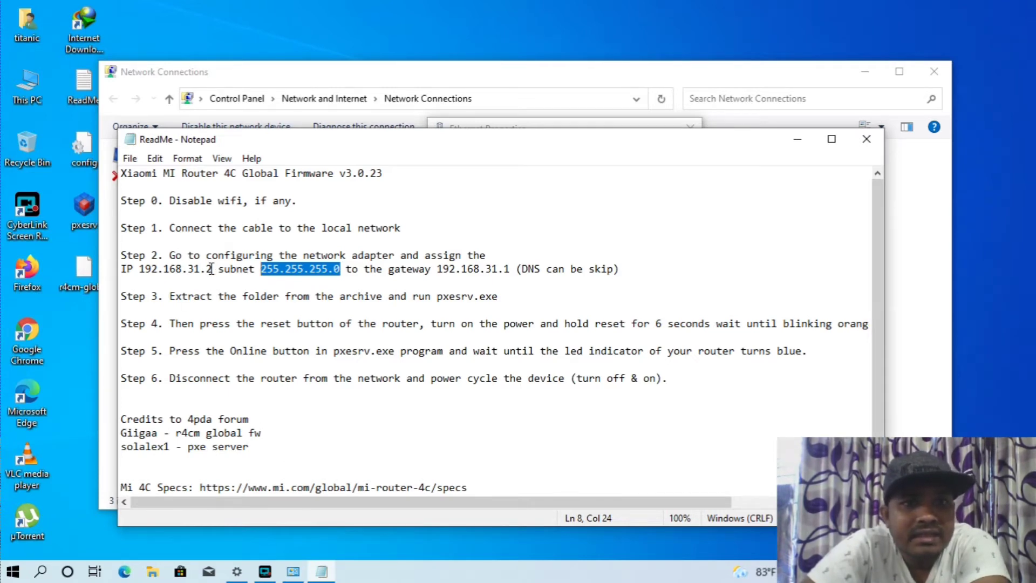
right_click(187, 268)
left_click(139, 268)
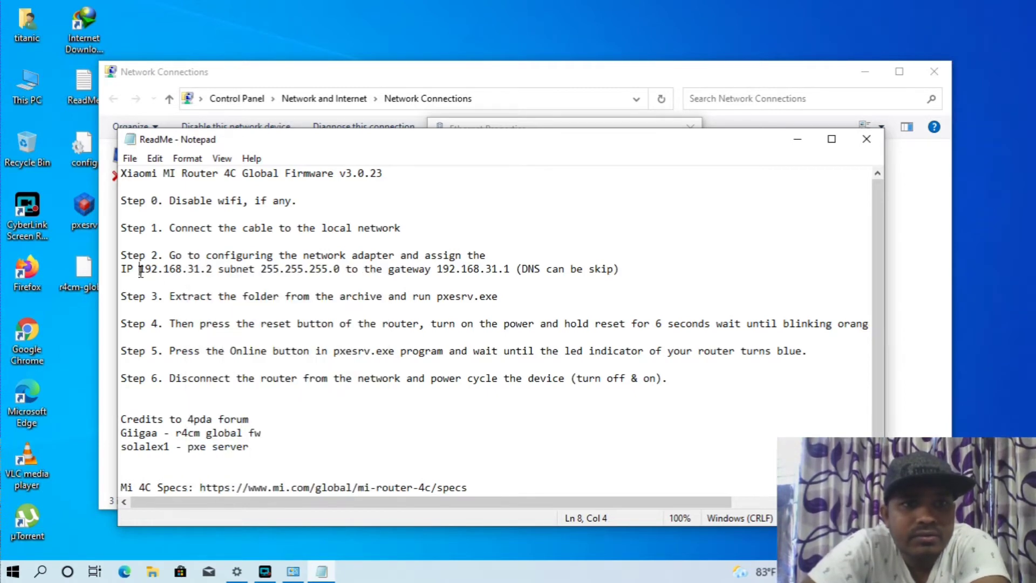
left_click_drag(139, 269, 214, 274)
right_click(215, 273)
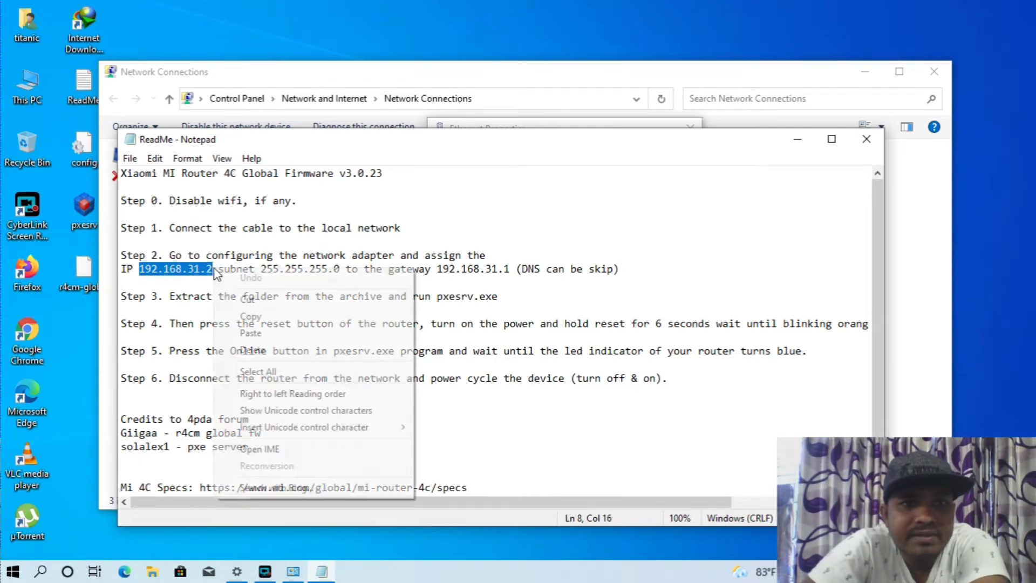
left_click(250, 316)
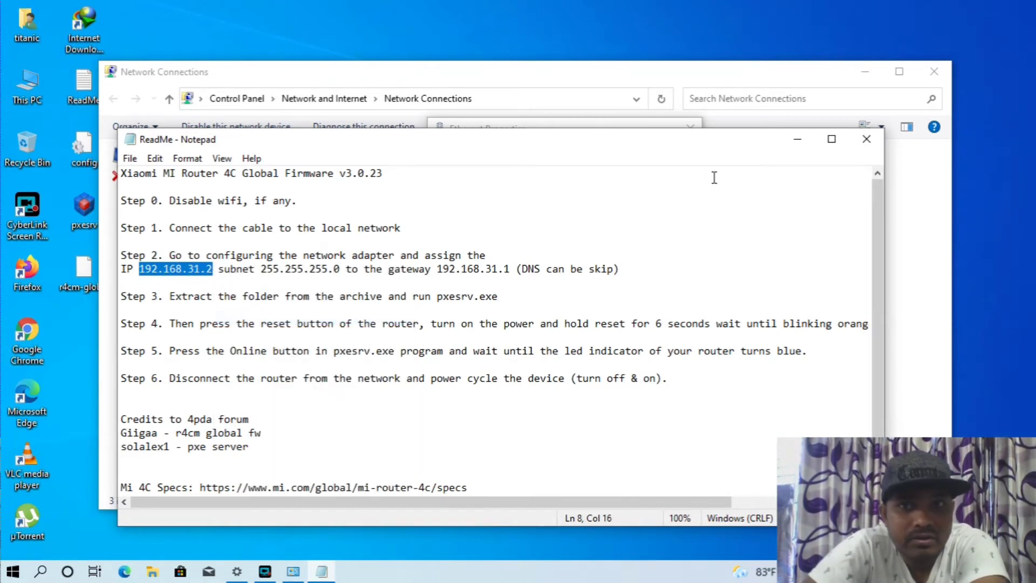
left_click(799, 141)
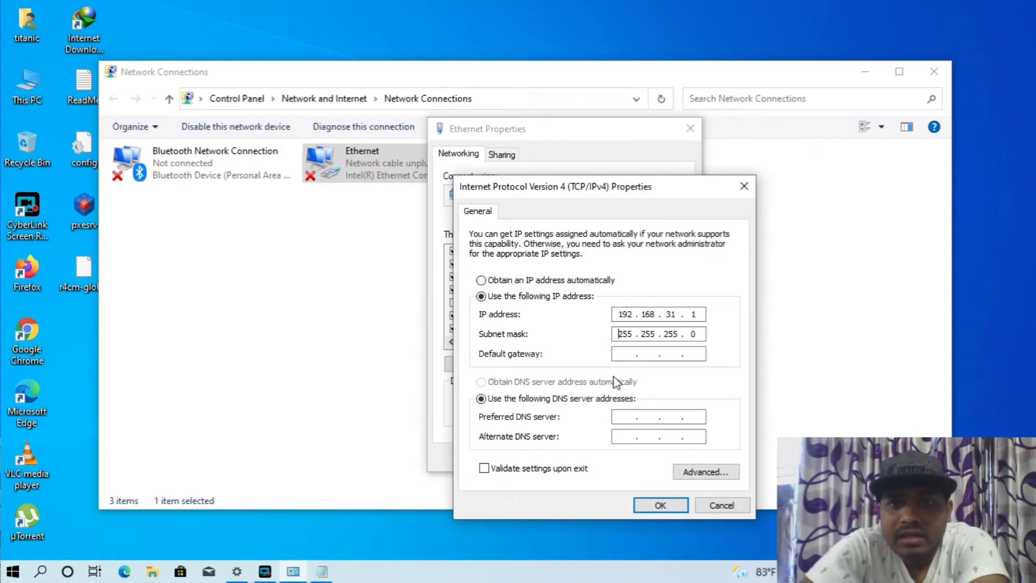
right_click(633, 356)
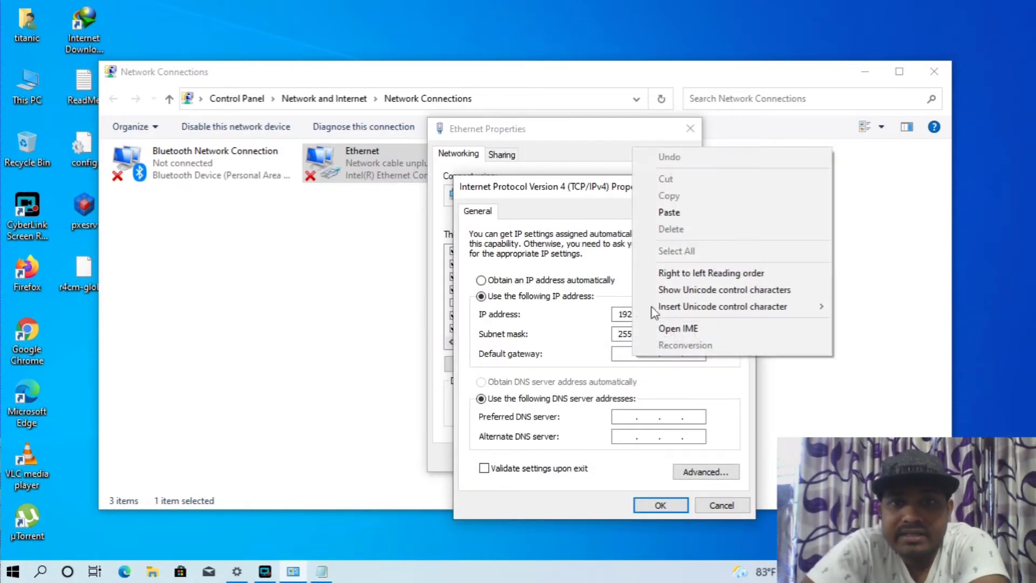
left_click(669, 213)
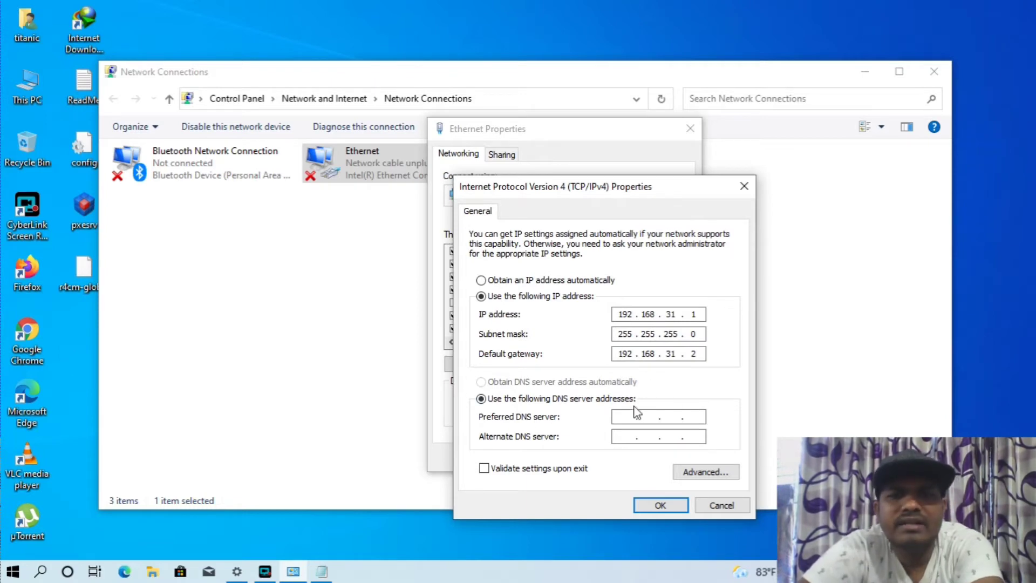
- Accept the manual IPv4 settings, close the Ethernet adapter's properties and minimize the Network Connections window
left_click(661, 506)
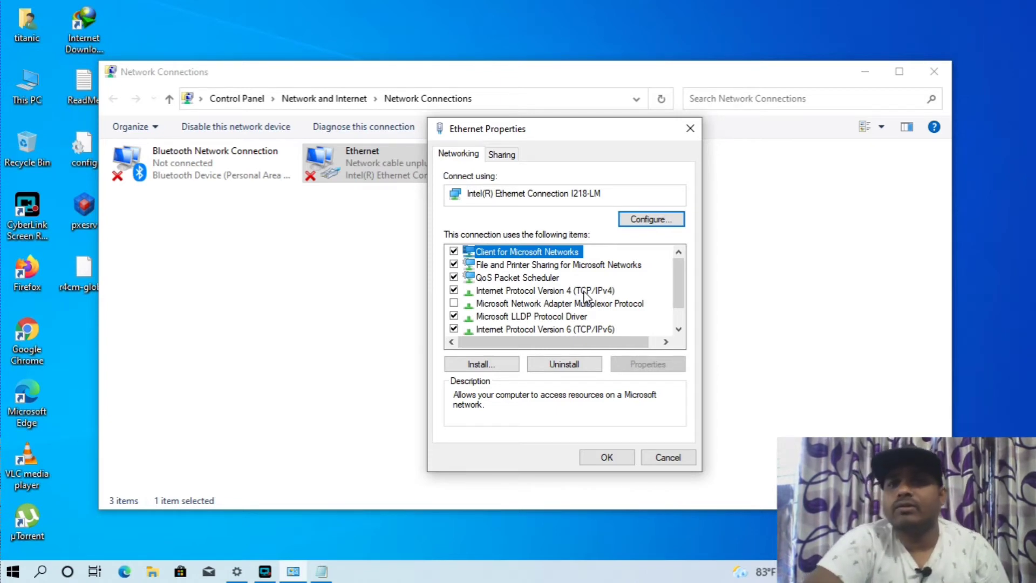
left_click(690, 129)
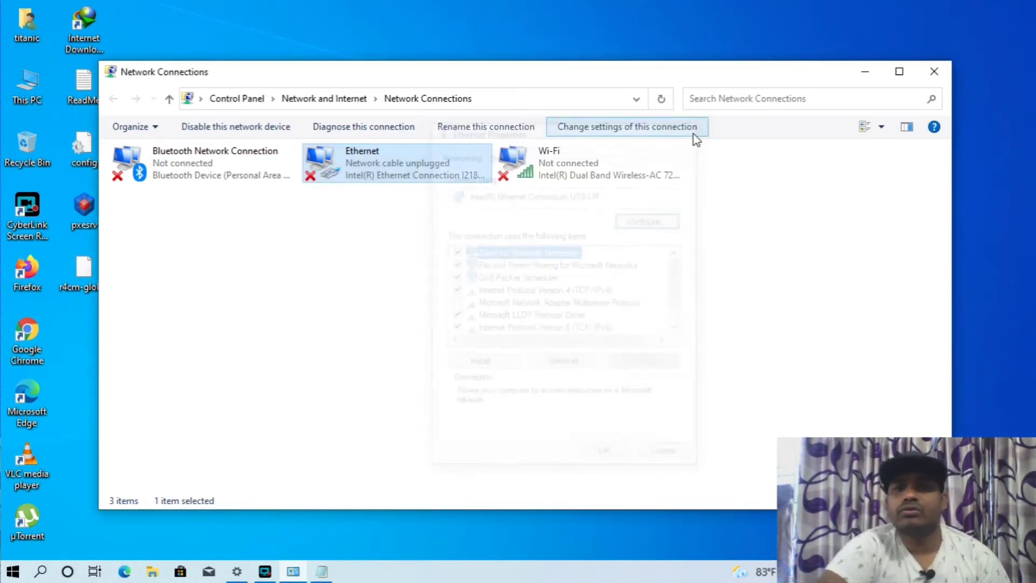
left_click(697, 138)
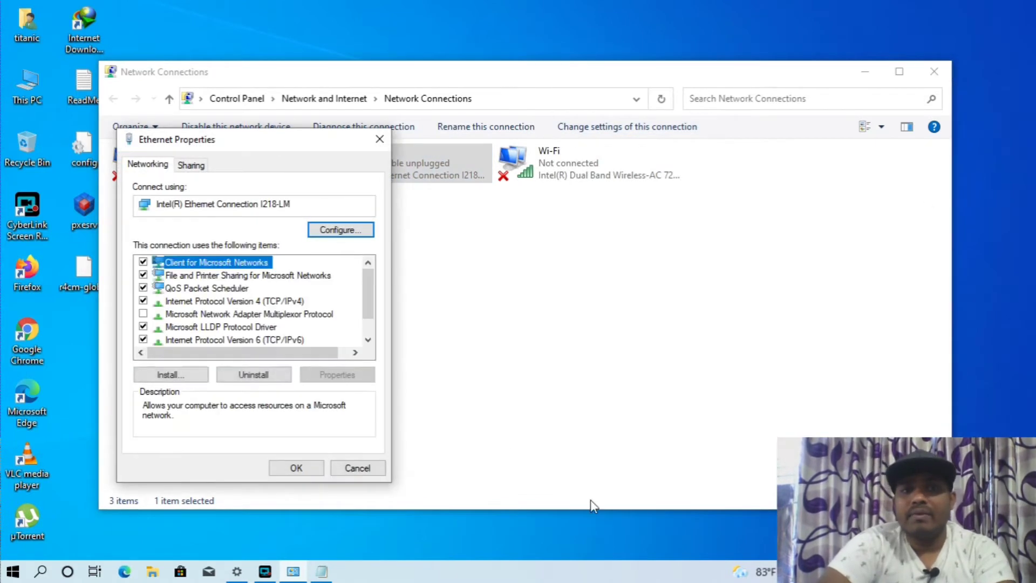
left_click(378, 145)
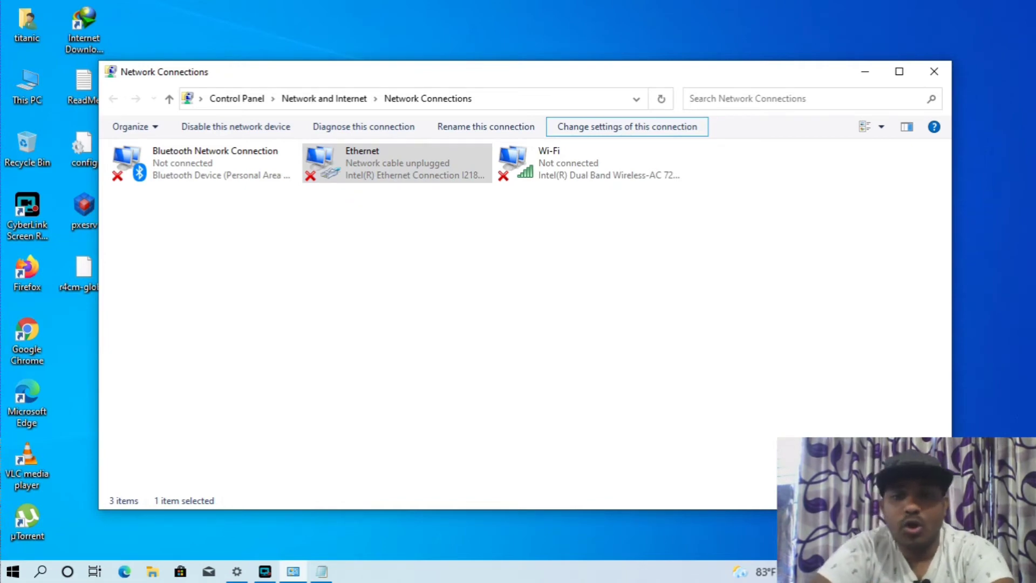
left_click(865, 73)
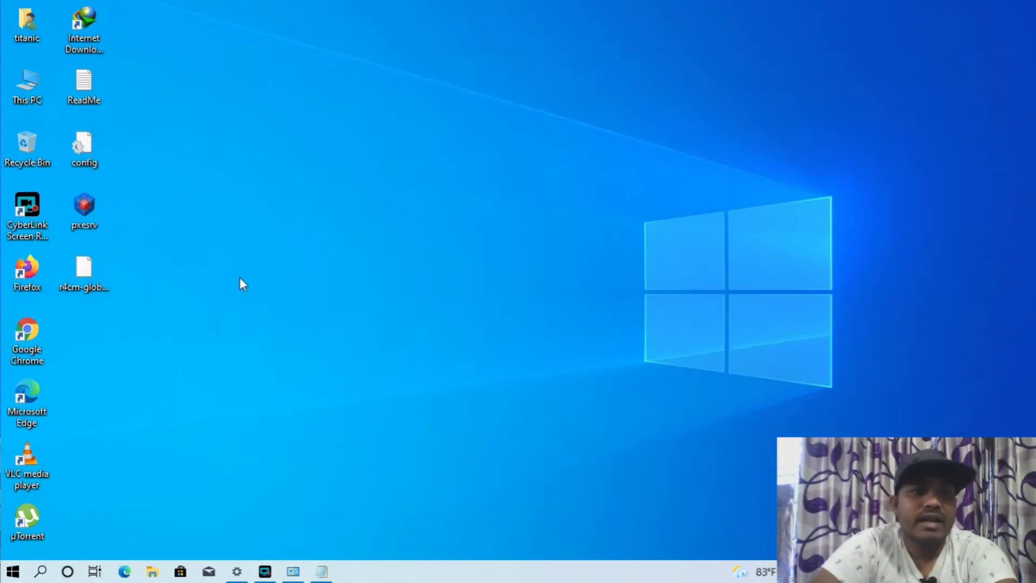
- Extract the PXE Server archive from the SSD (E:) drive to the Desktop with WinRAR and close the drive's window
double_click(18, 100)
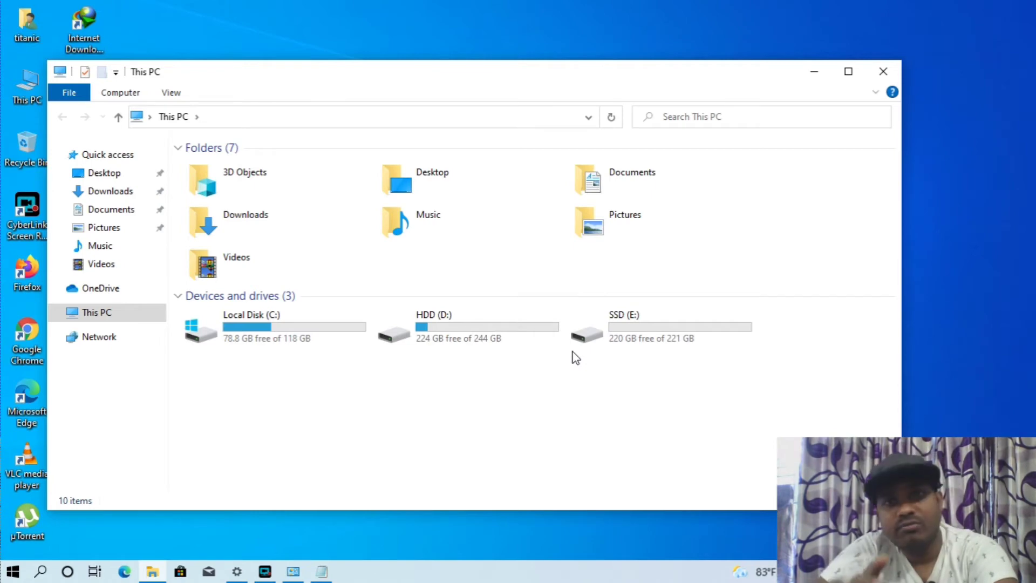
double_click(654, 326)
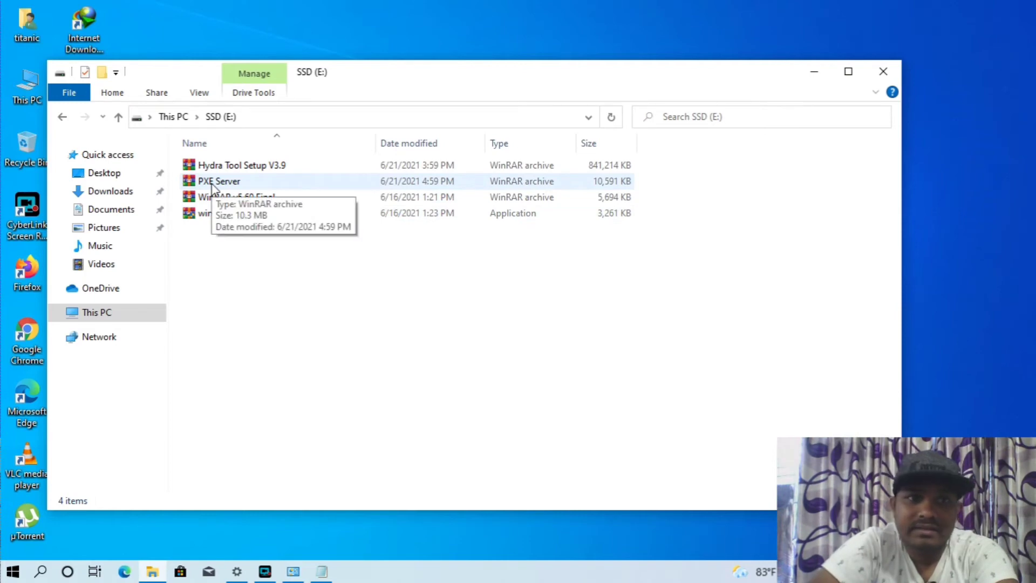
left_click(213, 185)
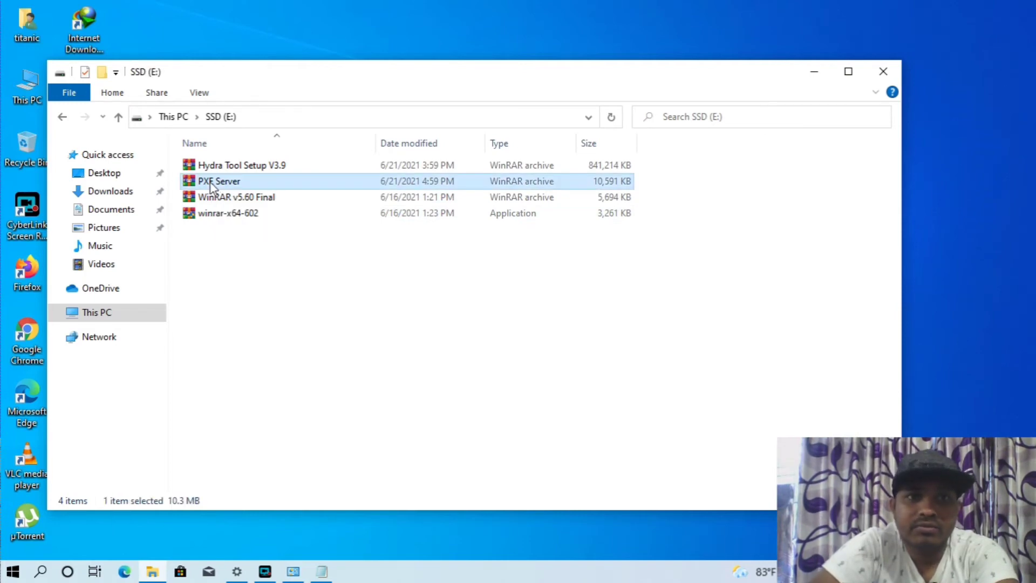
right_click(212, 186)
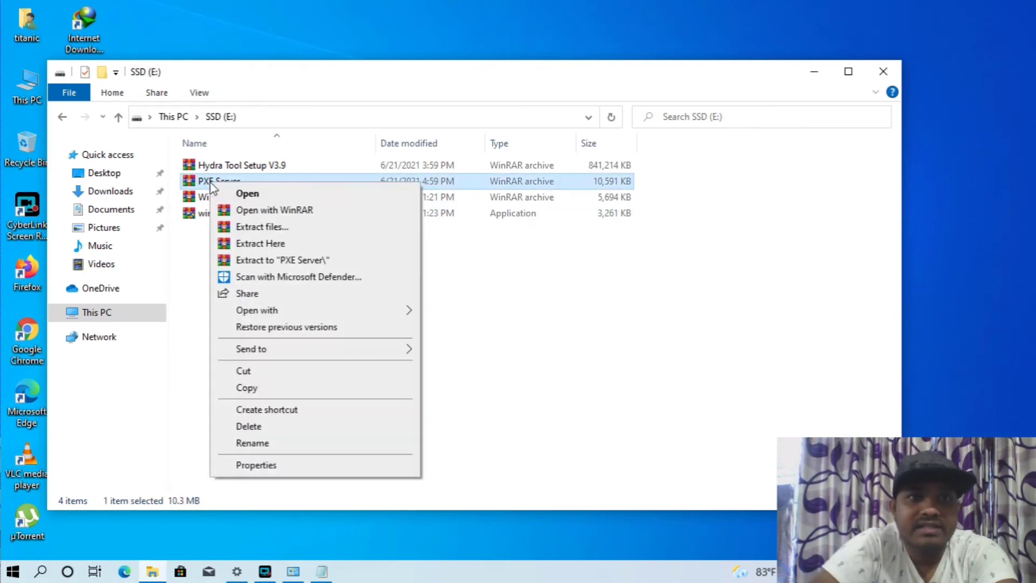
left_click(260, 227)
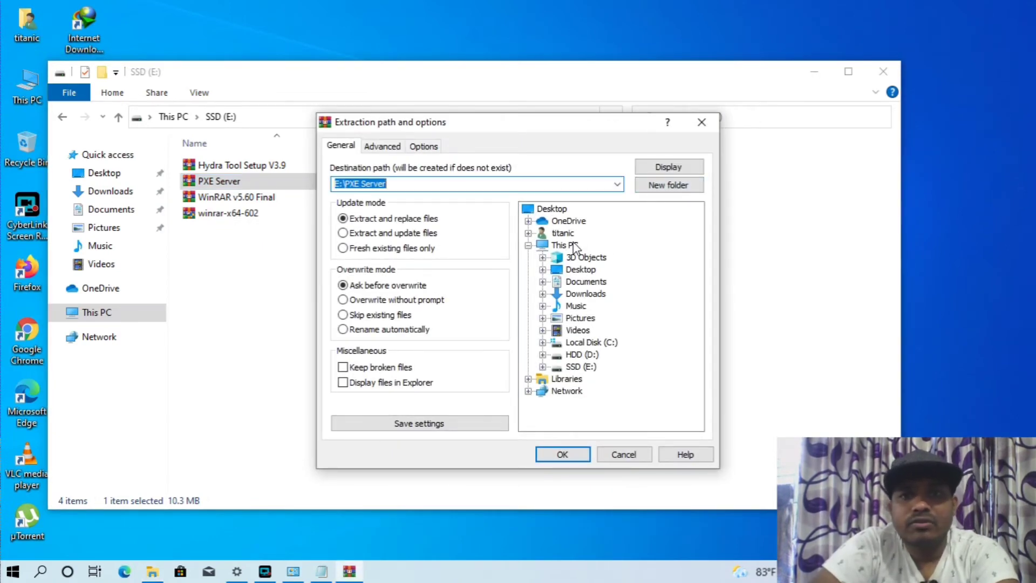
left_click(580, 270)
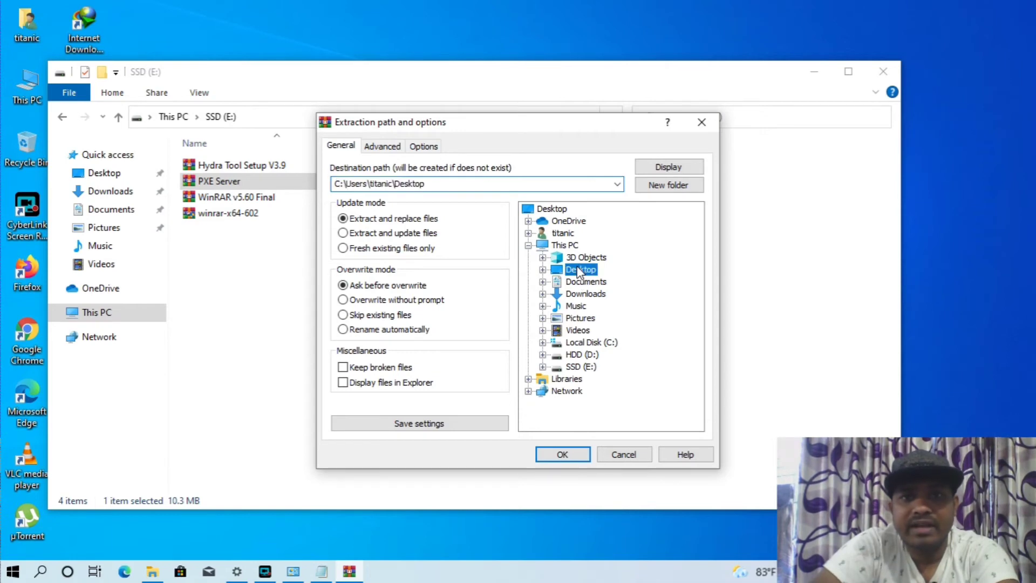
left_click(670, 185)
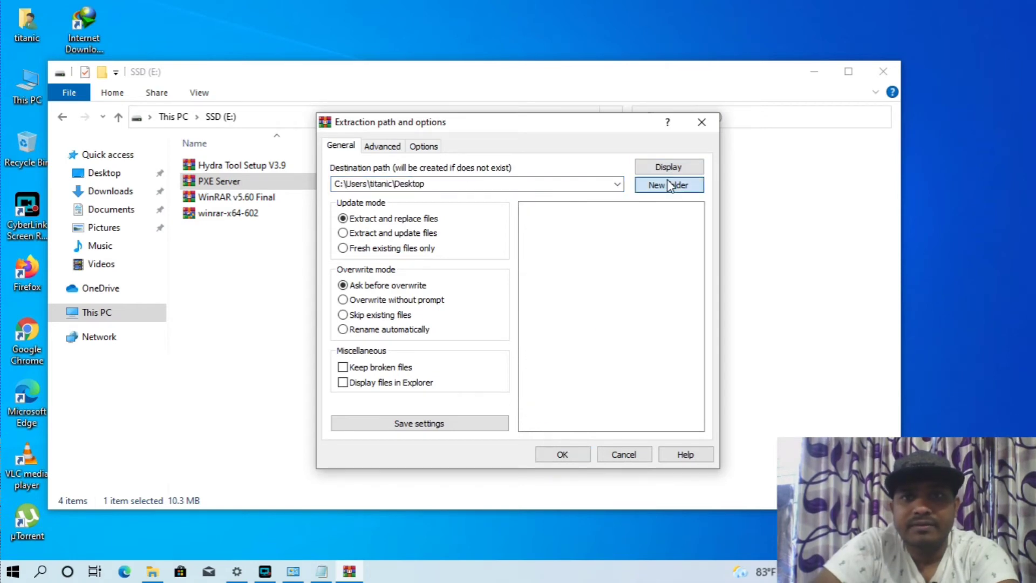
left_click(562, 455)
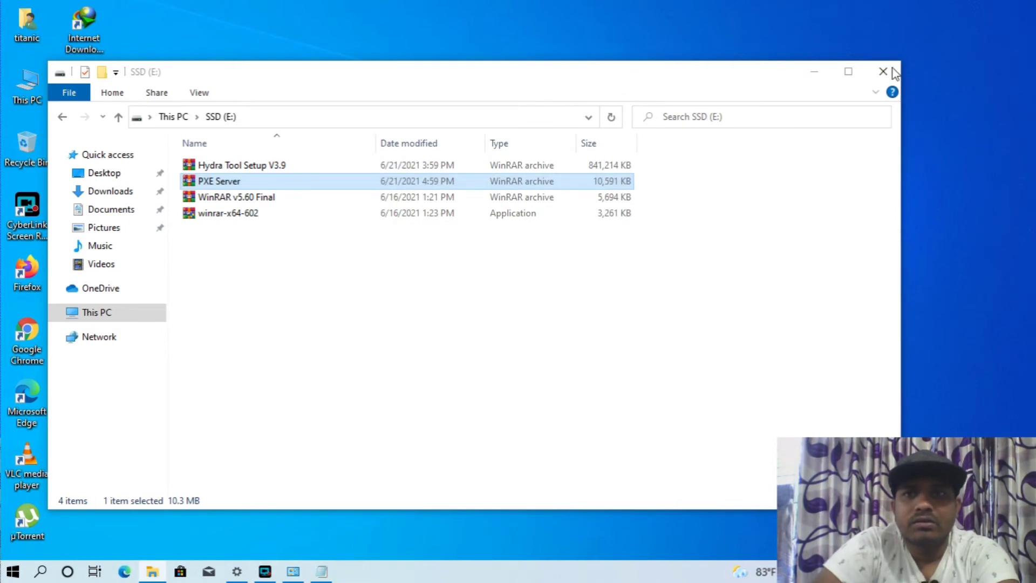
left_click(890, 71)
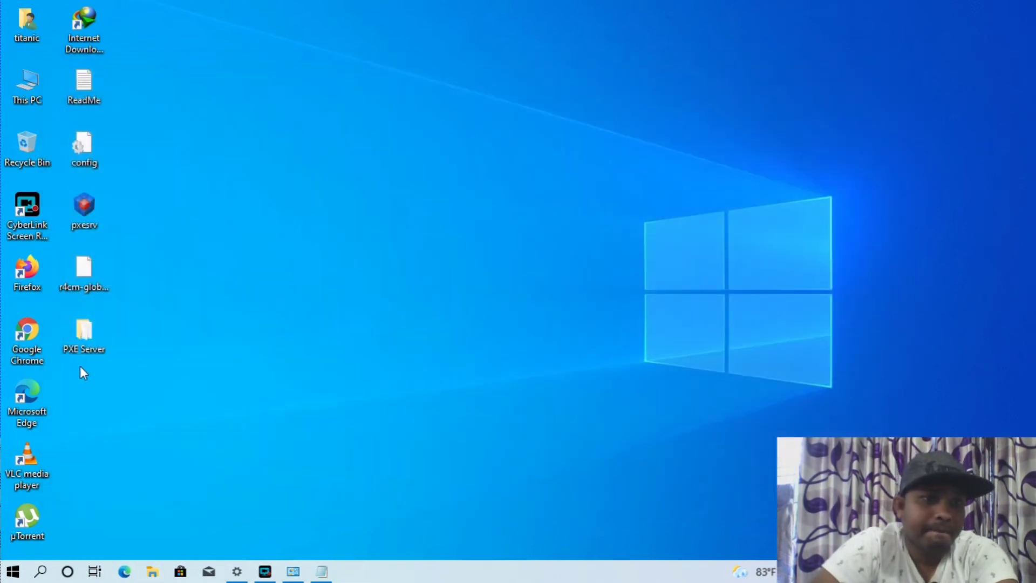
- Open the extracted PXE Server folder on the desktop and review the installation steps in its ReadMe
double_click(79, 336)
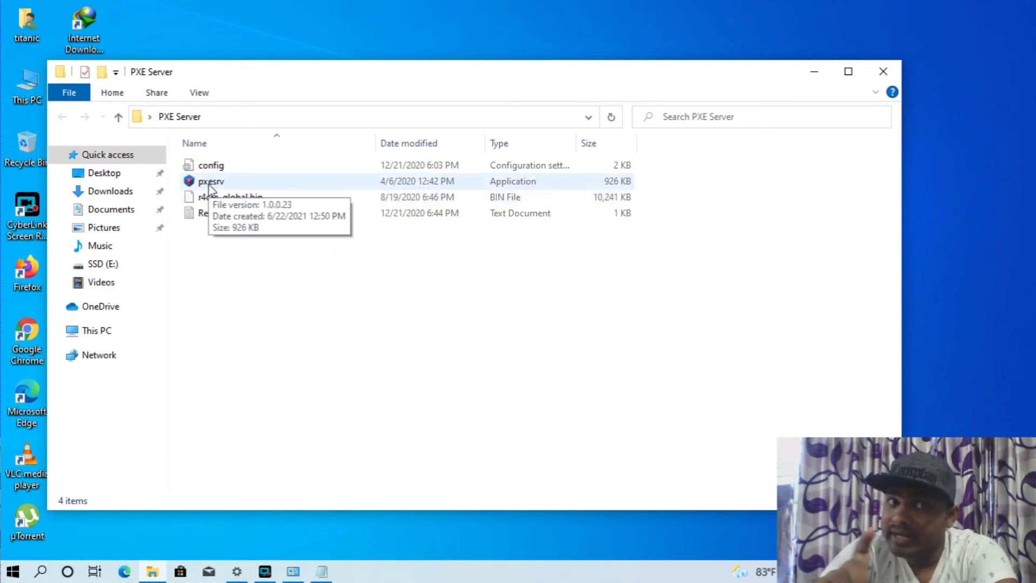
double_click(212, 212)
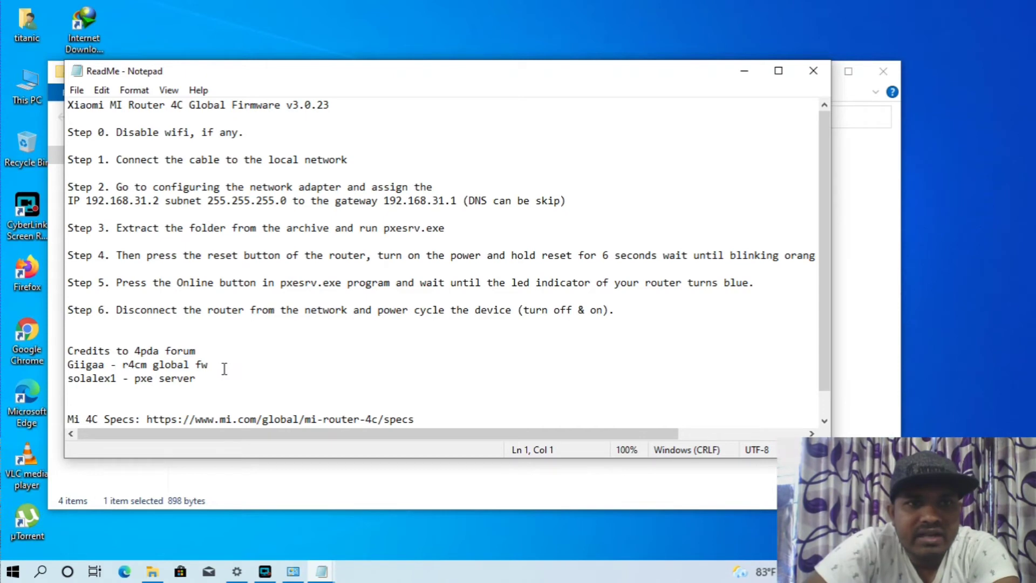
left_click(813, 71)
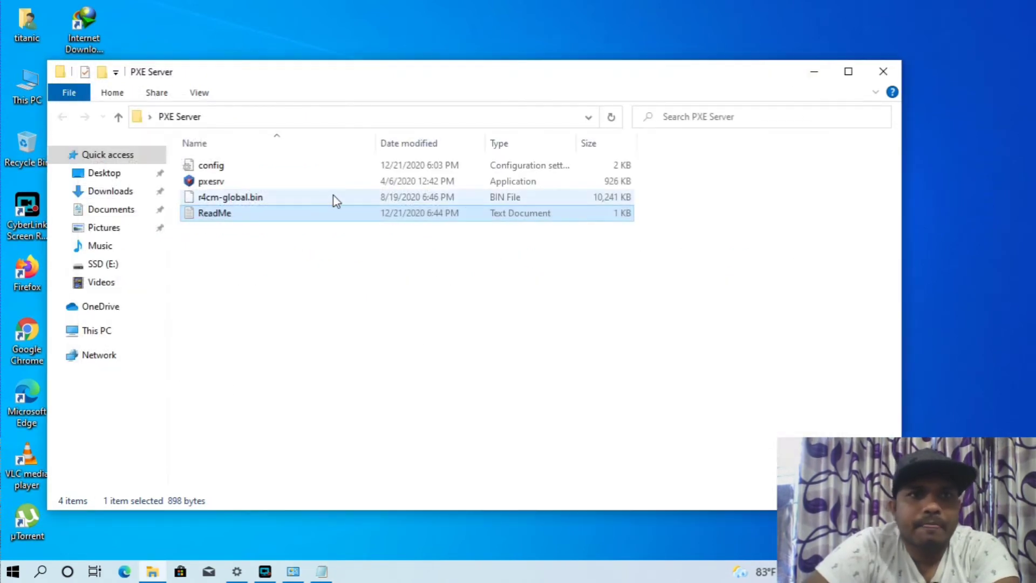
double_click(228, 187)
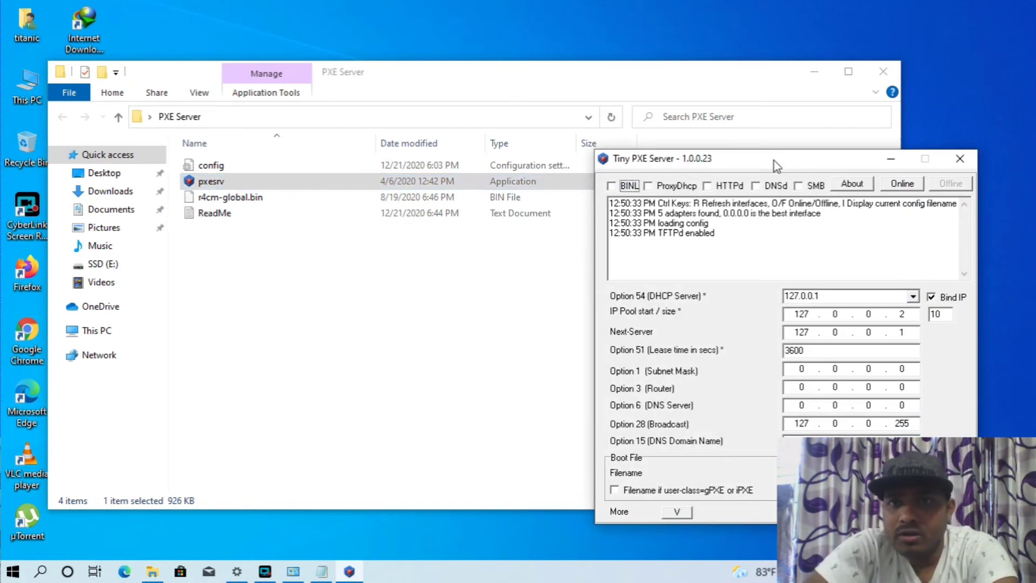
left_click_drag(773, 161, 562, 164)
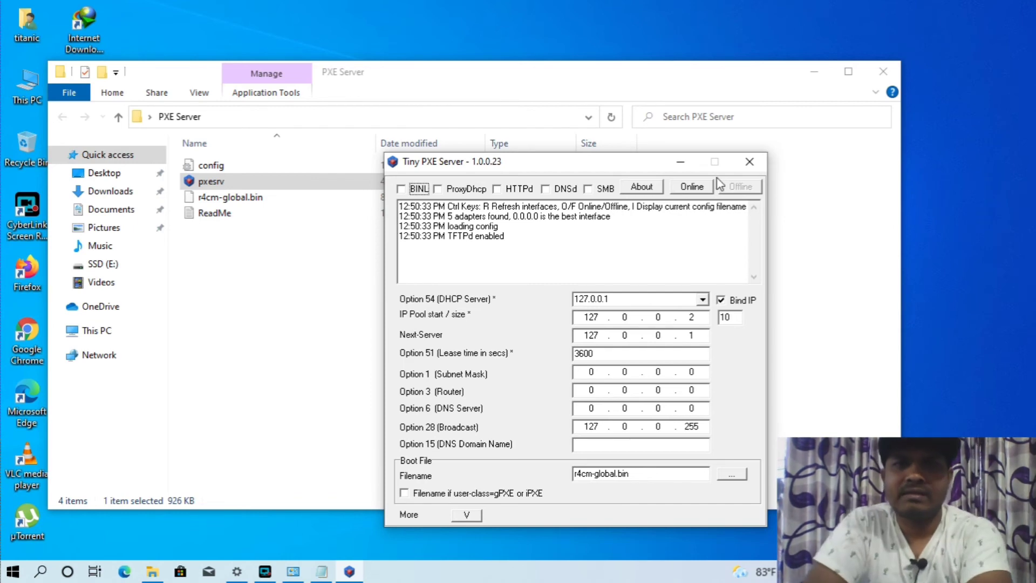
left_click(750, 161)
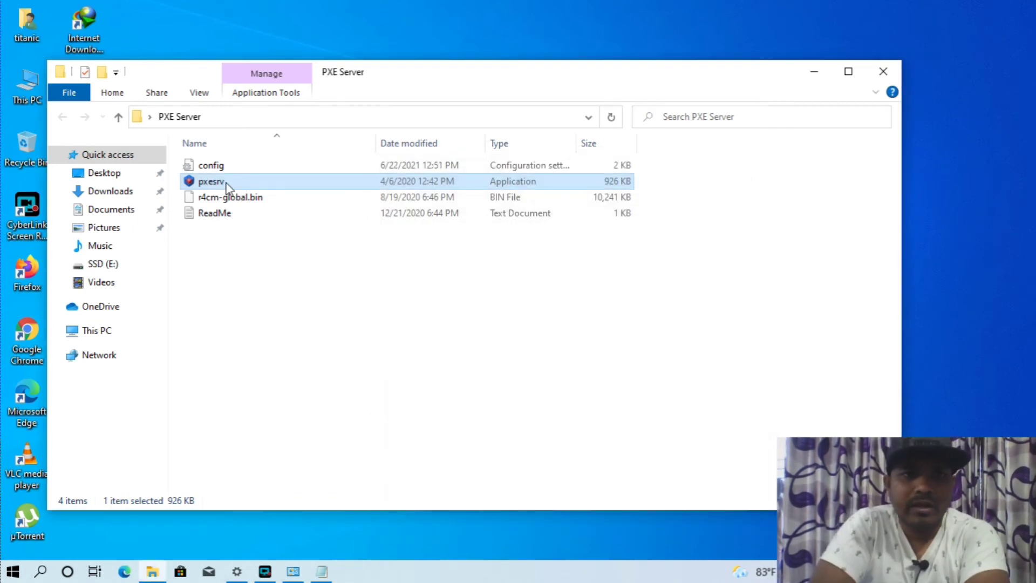
- Bring pxesrv online with r4cm-global.bin as its boot file and allow it public network access through Windows Defender Firewall
double_click(225, 184)
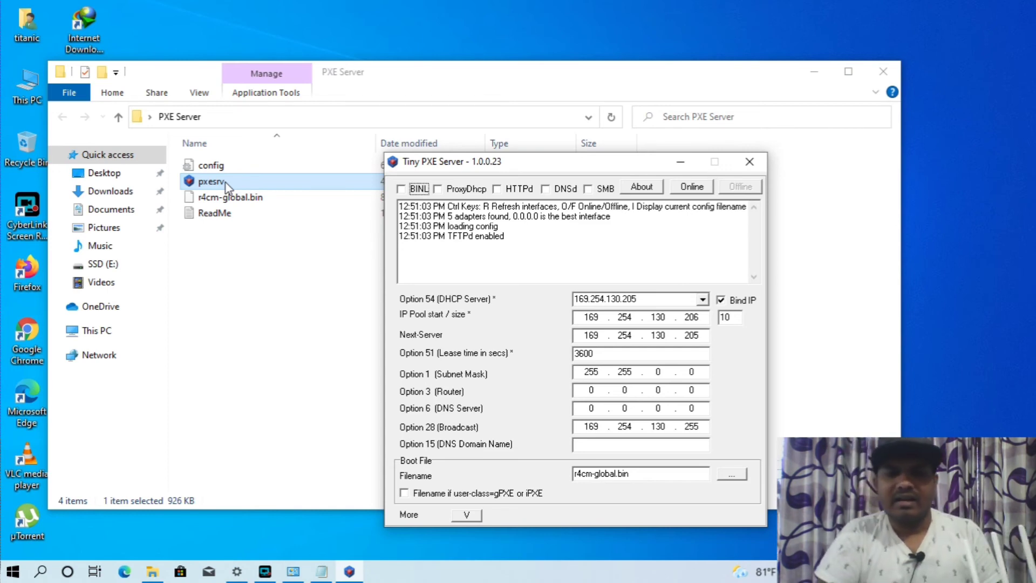
left_click(732, 476)
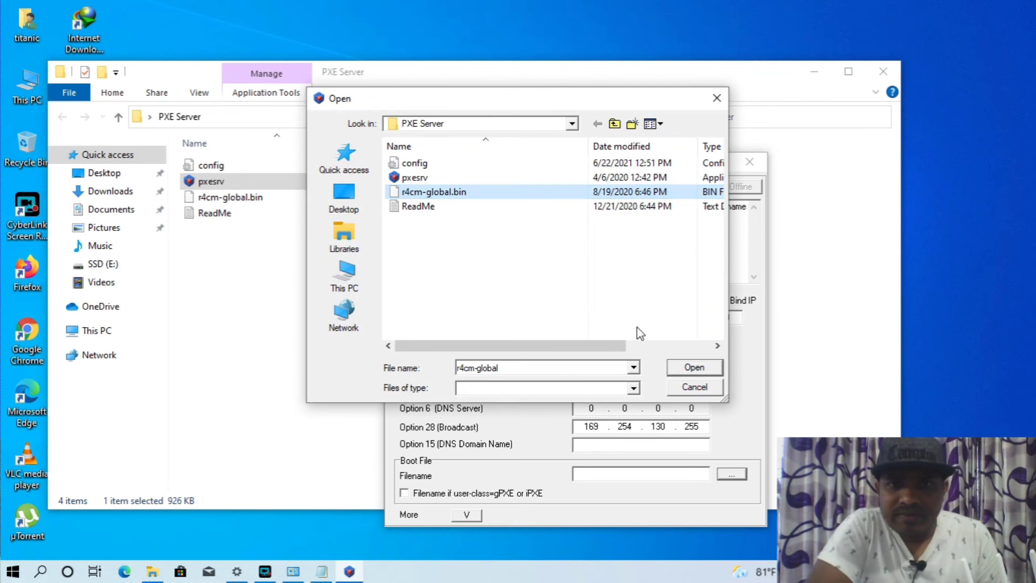
left_click(693, 368)
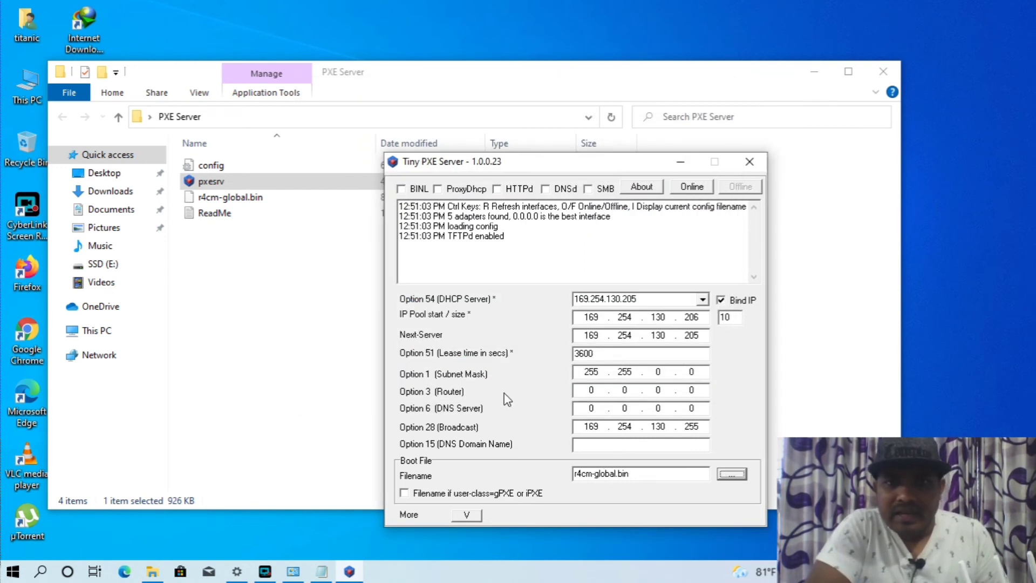
left_click(691, 188)
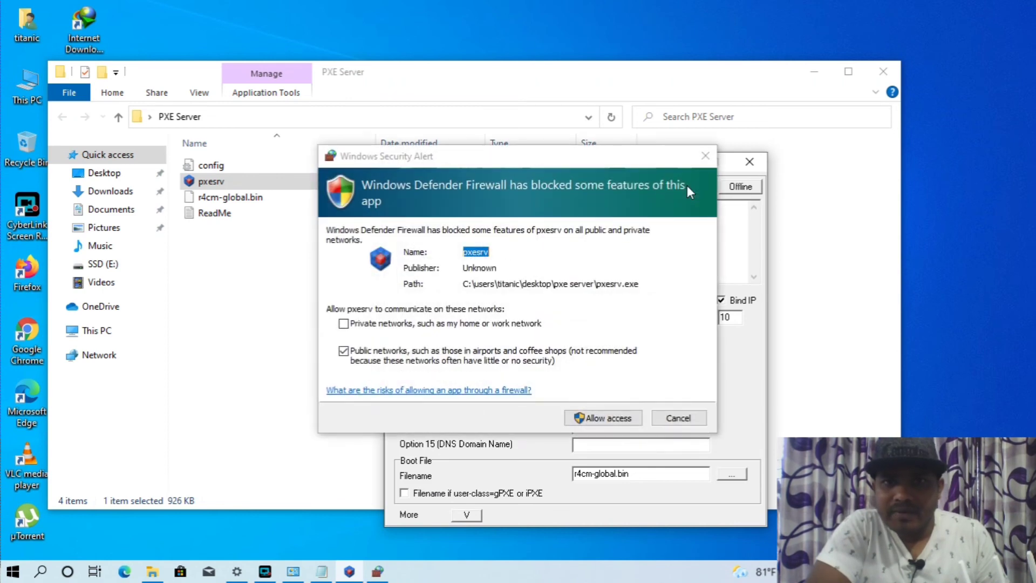
left_click(621, 419)
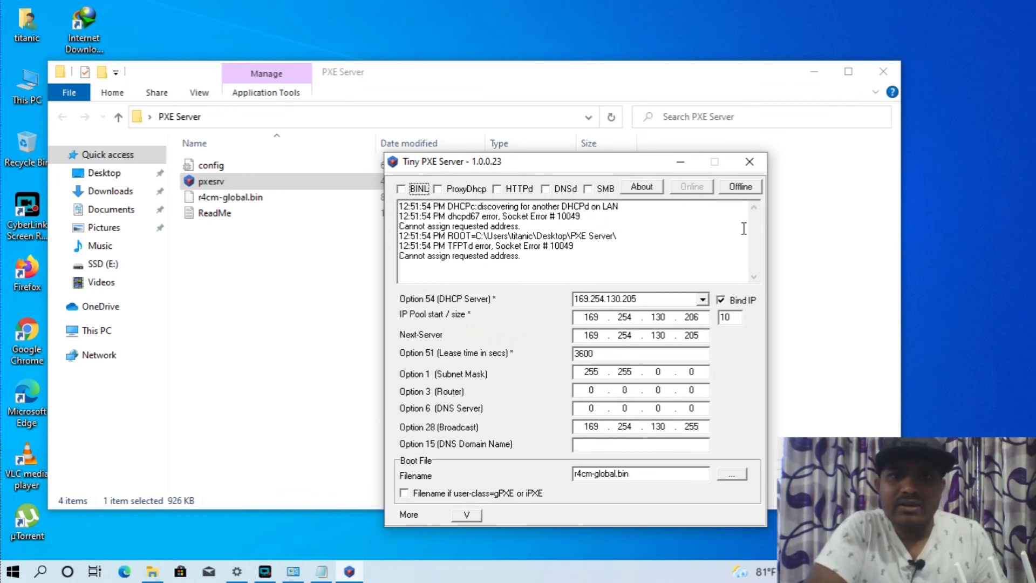
- Quit Tiny PXE Server despite its running thread and close the PXE Server folder
left_click(756, 163)
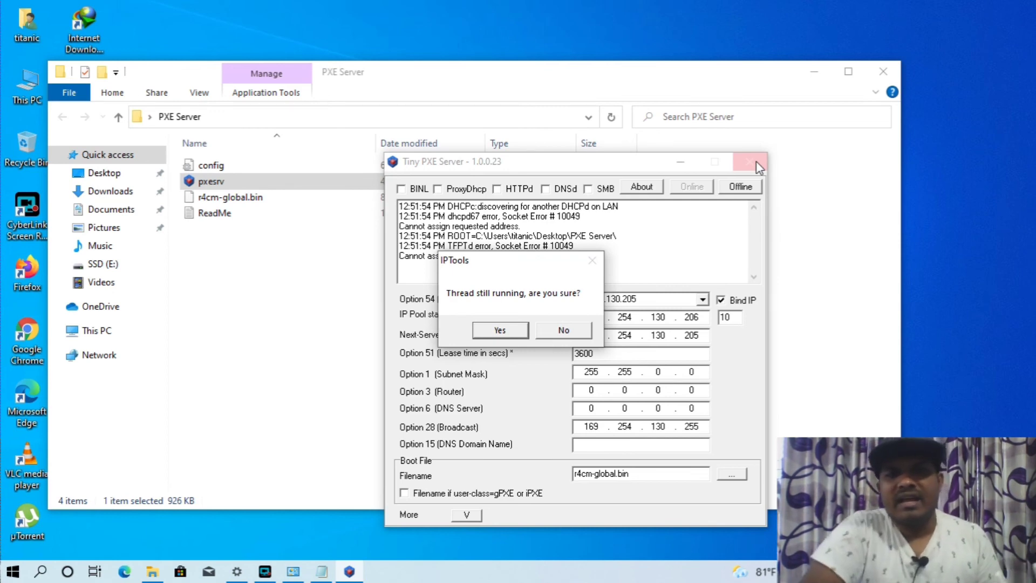
left_click(567, 328)
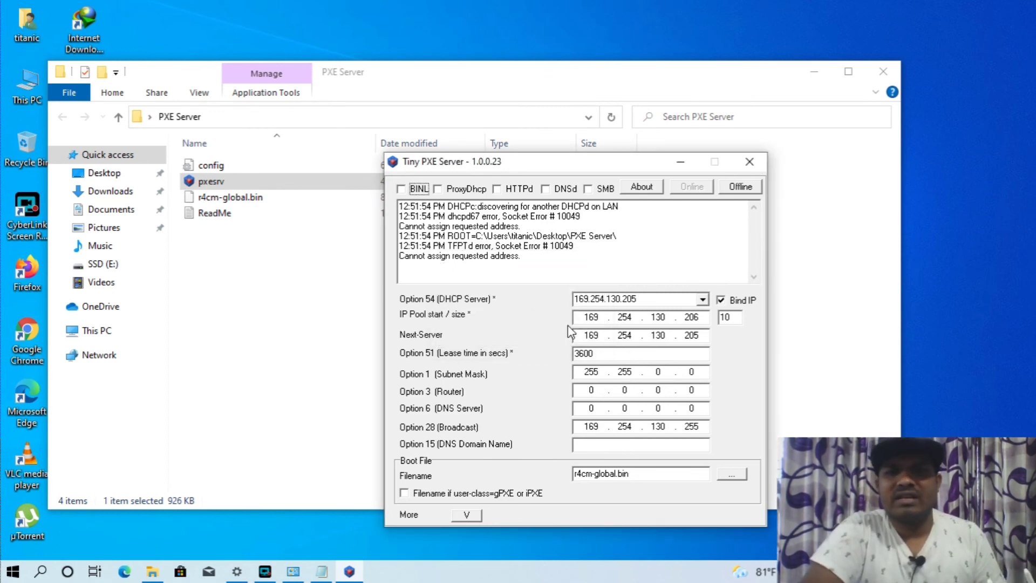
left_click(750, 161)
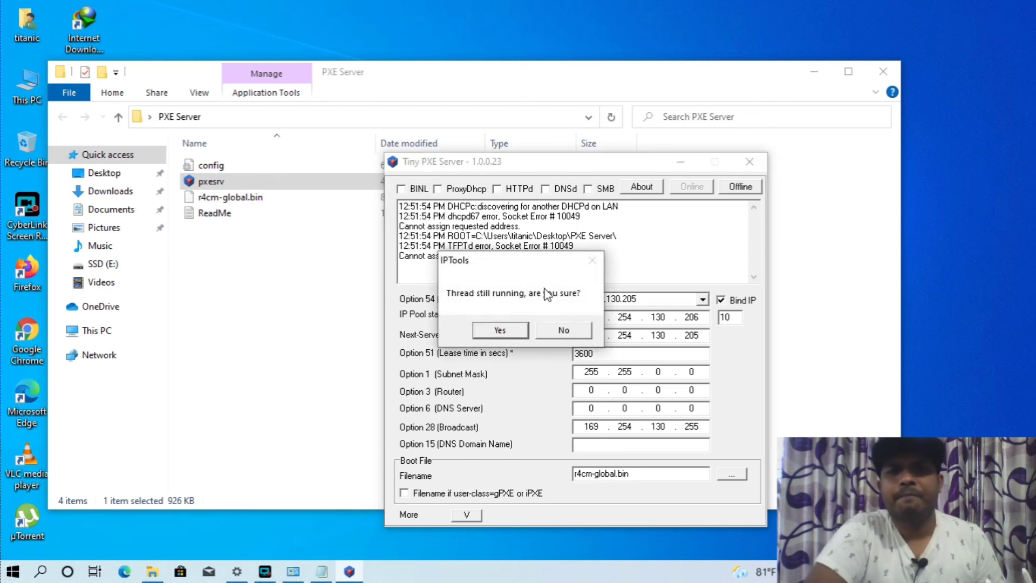
left_click(500, 330)
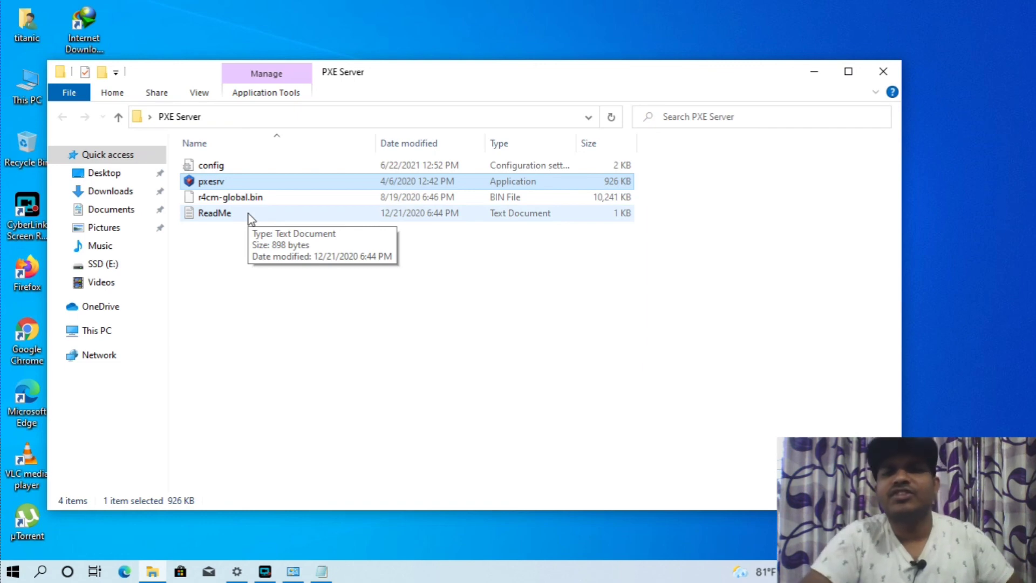
left_click(883, 69)
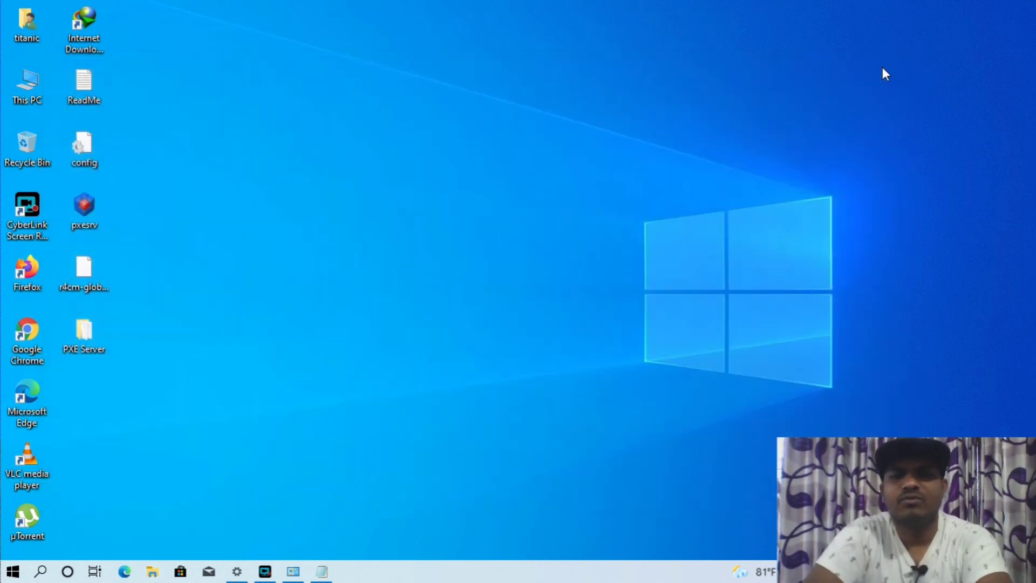